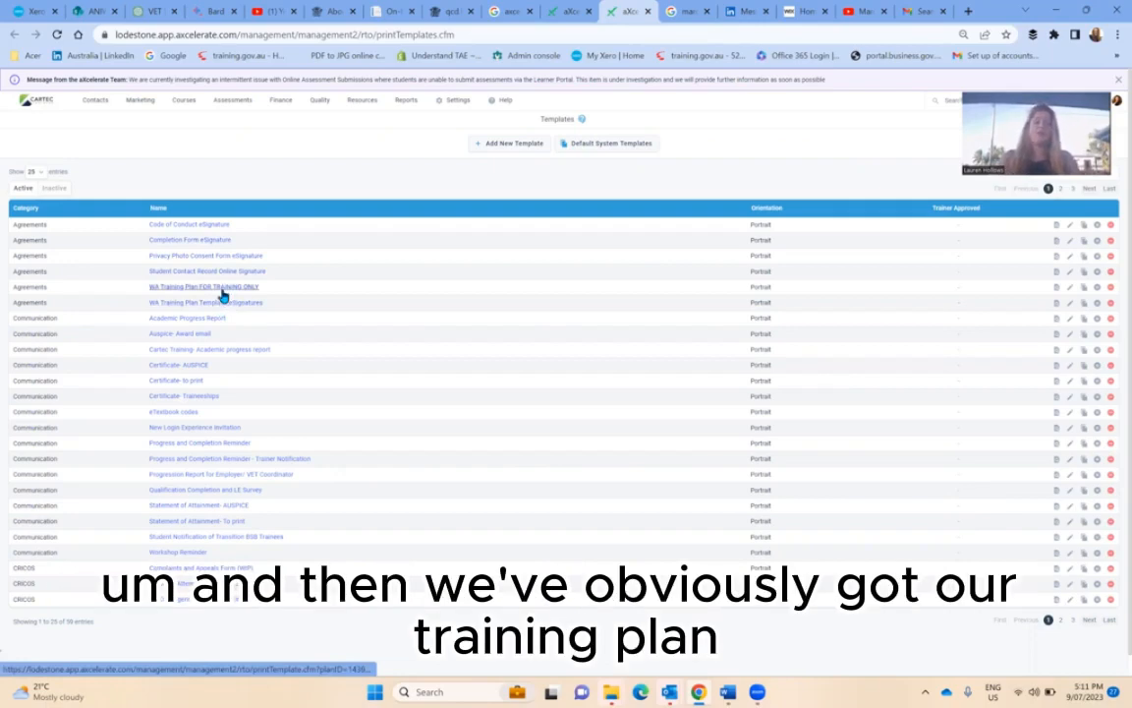
- Open the WA Training Plan FOR TRAINING ONLY template and delete its Name and Qualification Name placeholders
left_click(224, 289)
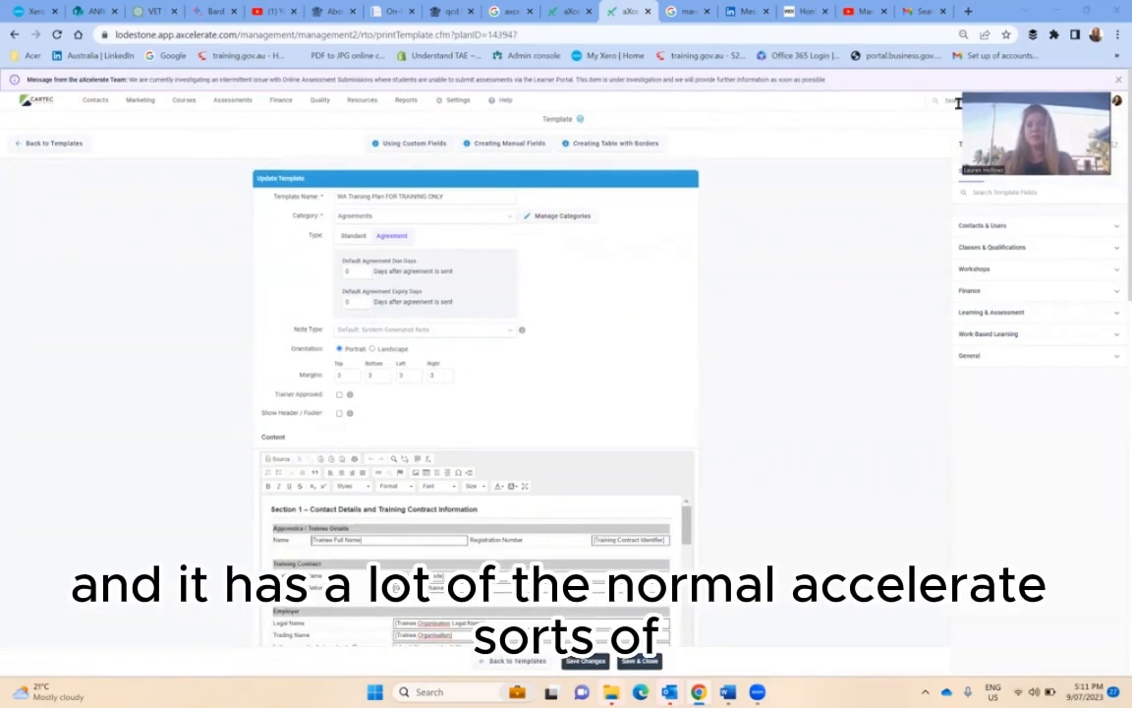
left_click_drag(959, 103, 580, 54)
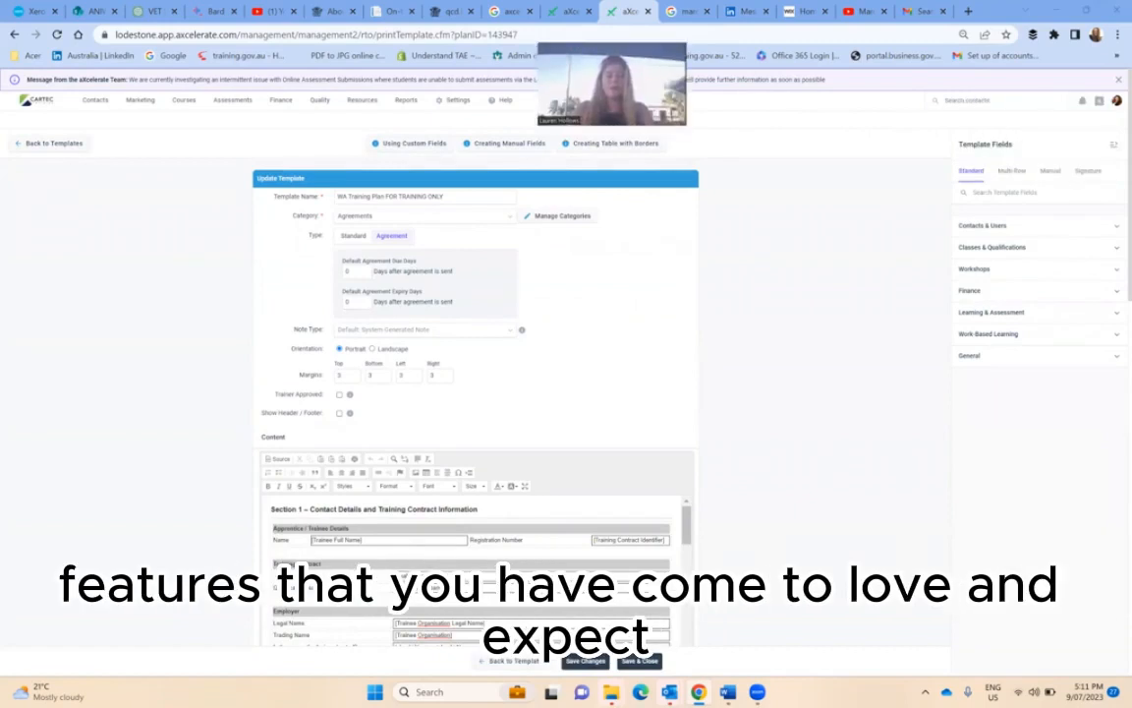
scroll(504, 468, "down", 2)
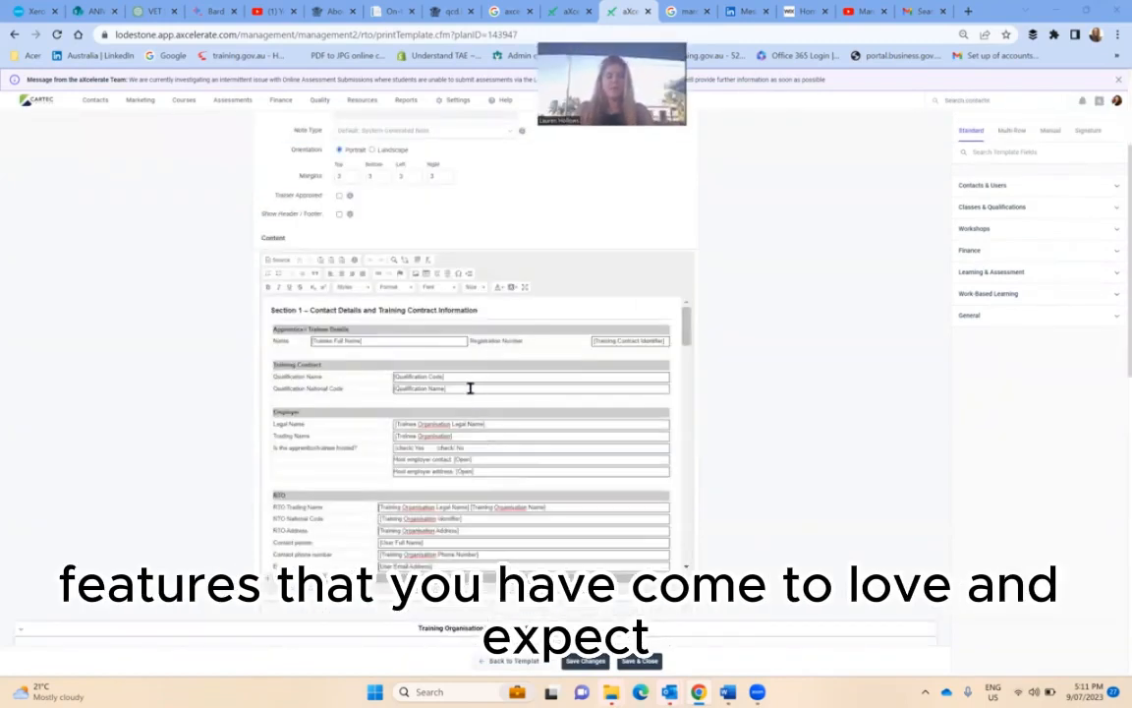
left_click_drag(469, 380, 306, 338)
key("ctrl+c")
key("BackSpace")
key("BackSpace")
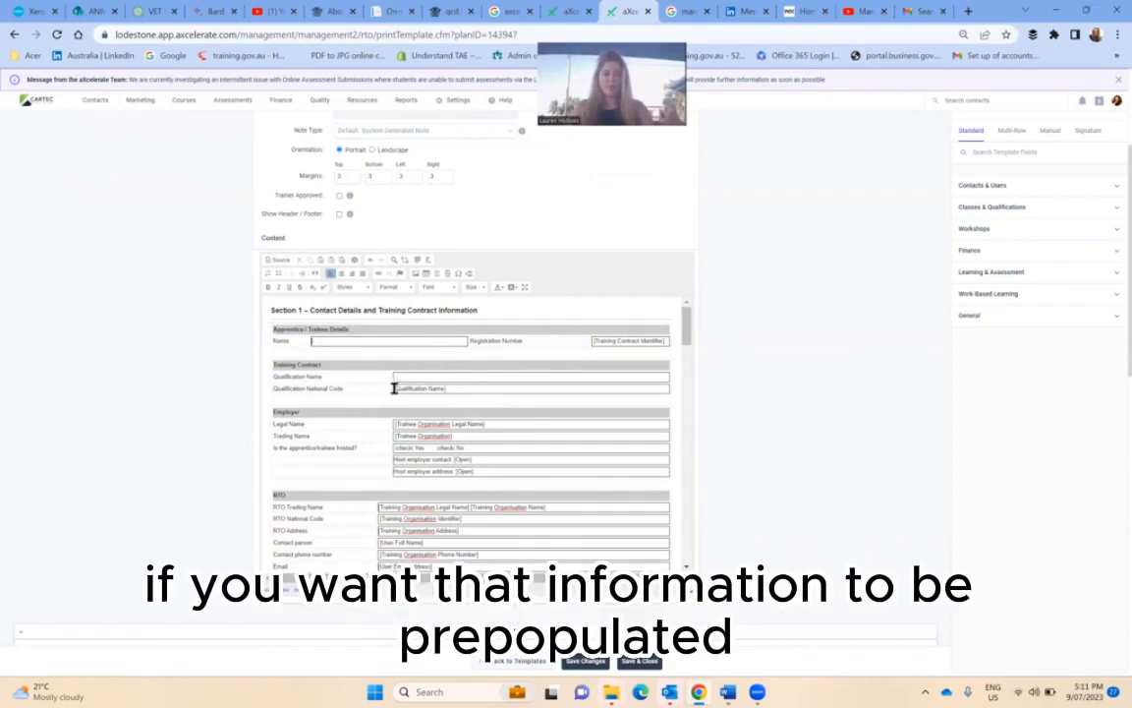
- Copy the Learners field [Trainee Full Name] and paste it into the Name field
left_click(986, 189)
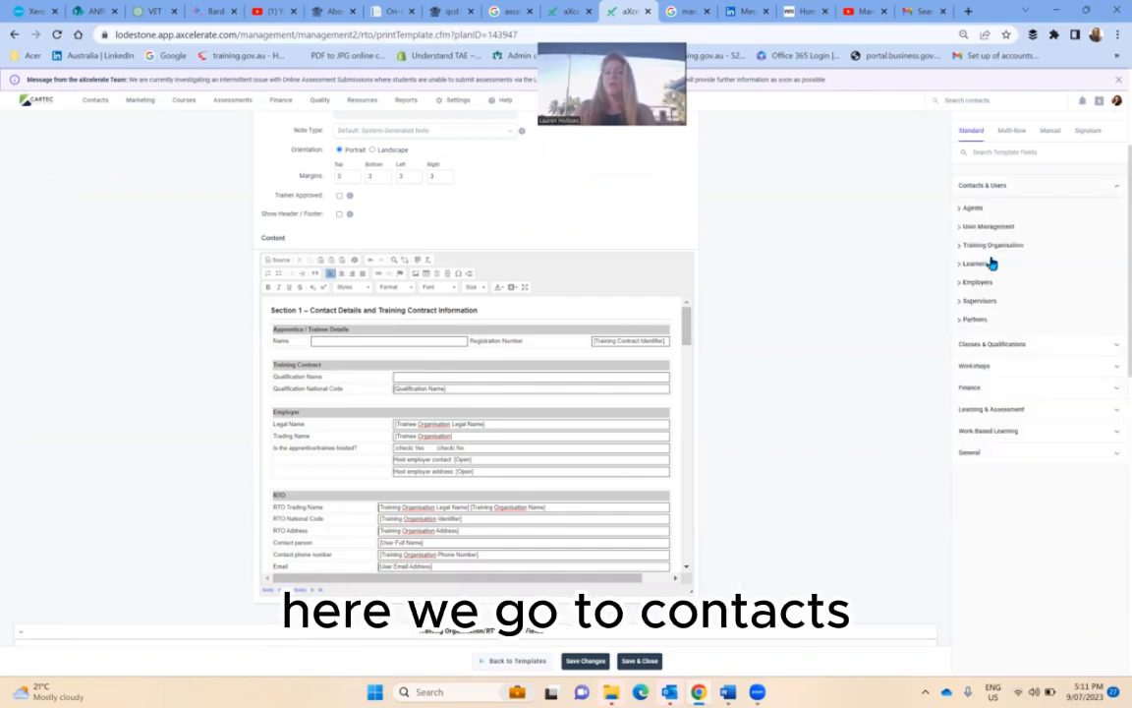
left_click(992, 265)
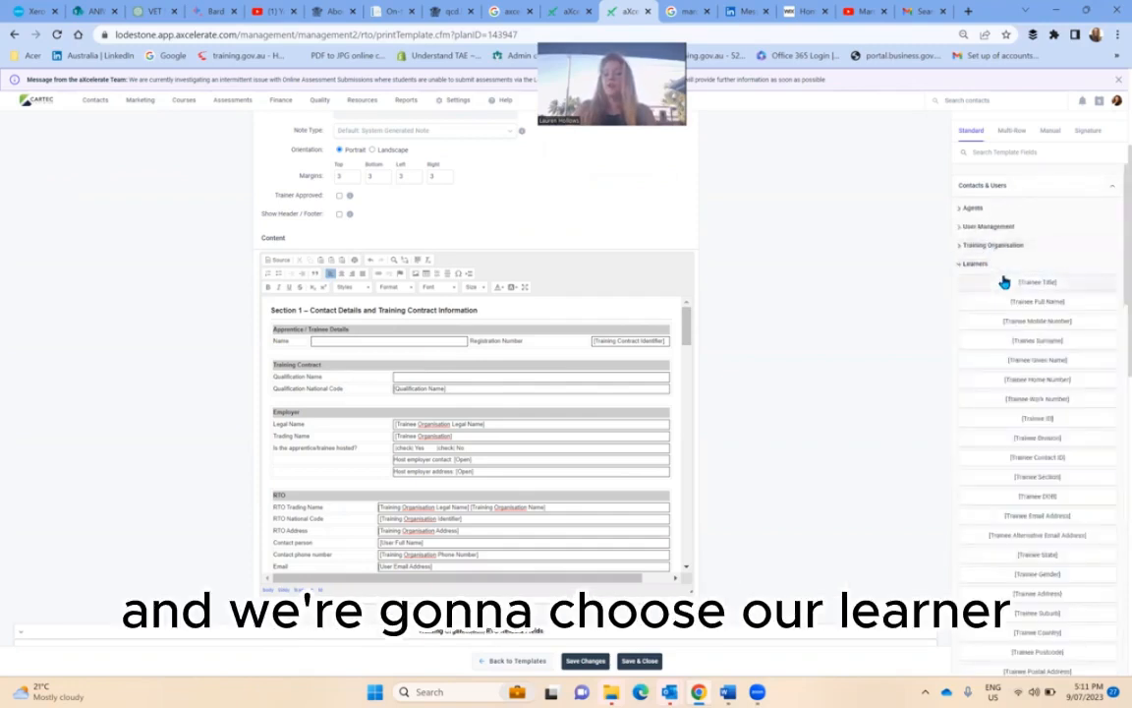
left_click(1047, 309)
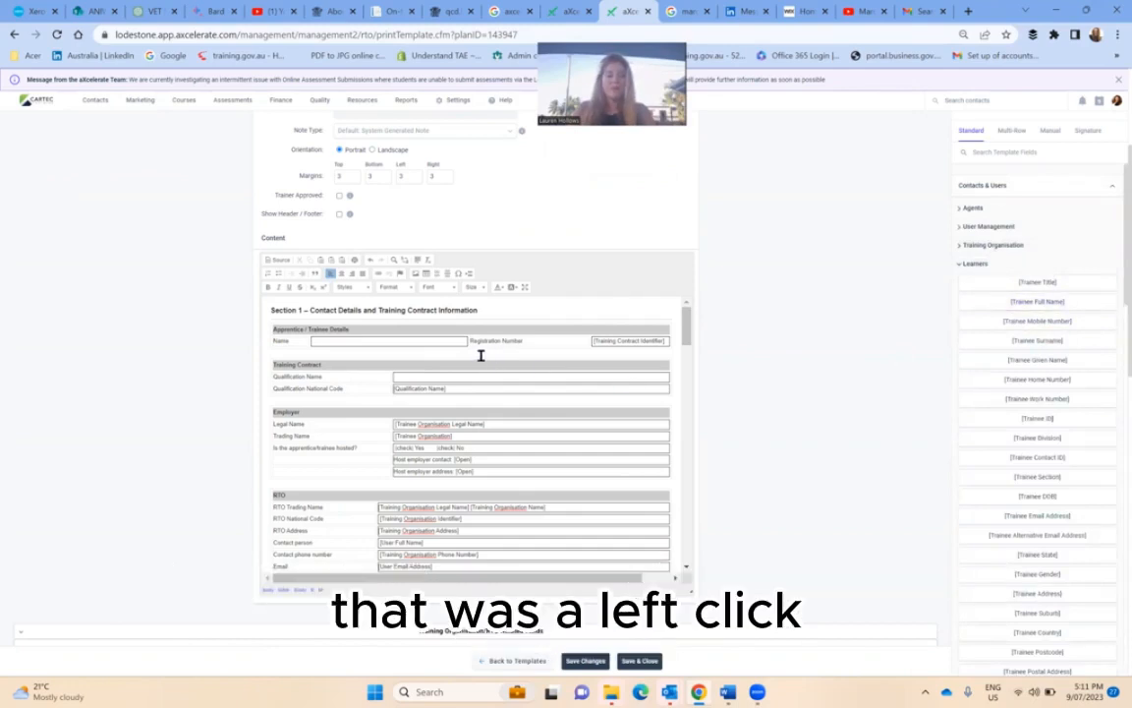
left_click(401, 341)
key("ctrl+v")
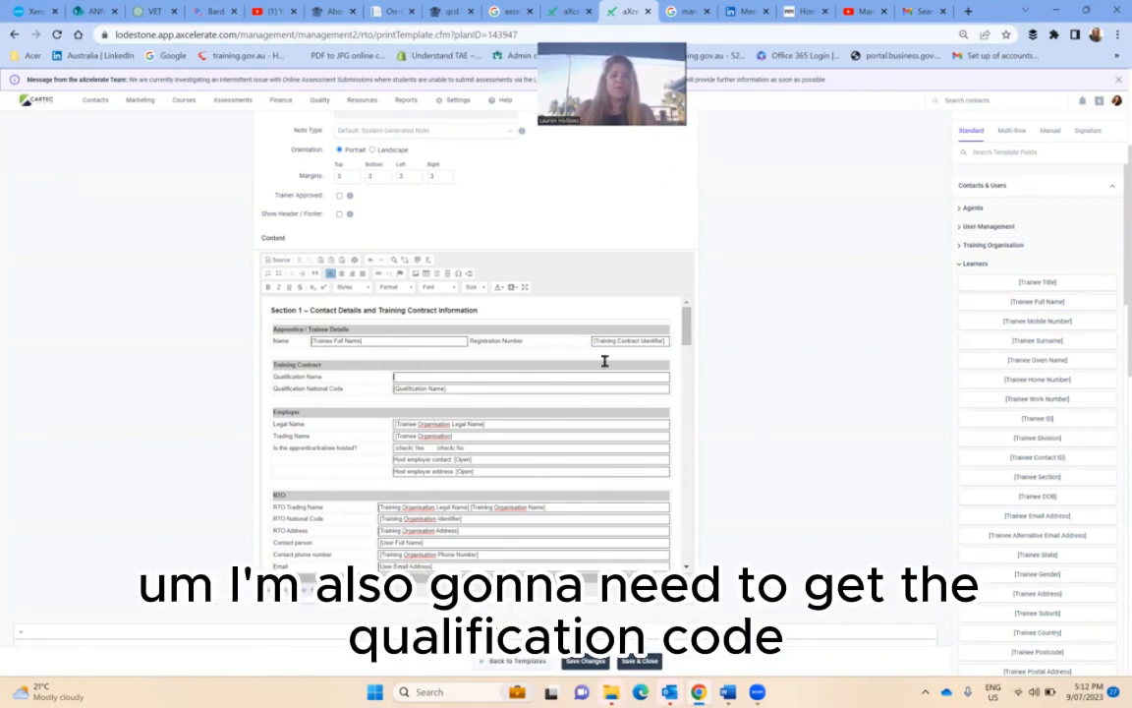
- Paste the Qualifications field [Qualification Code] into the Qualification Name field
left_click(971, 264)
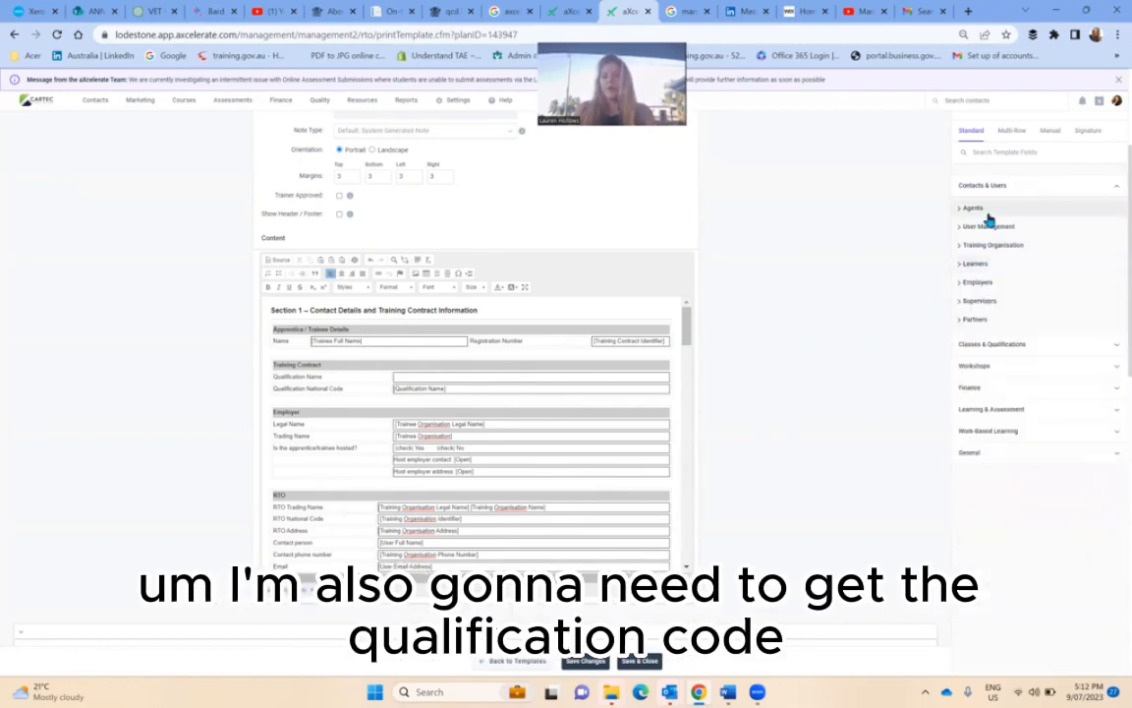
left_click(985, 345)
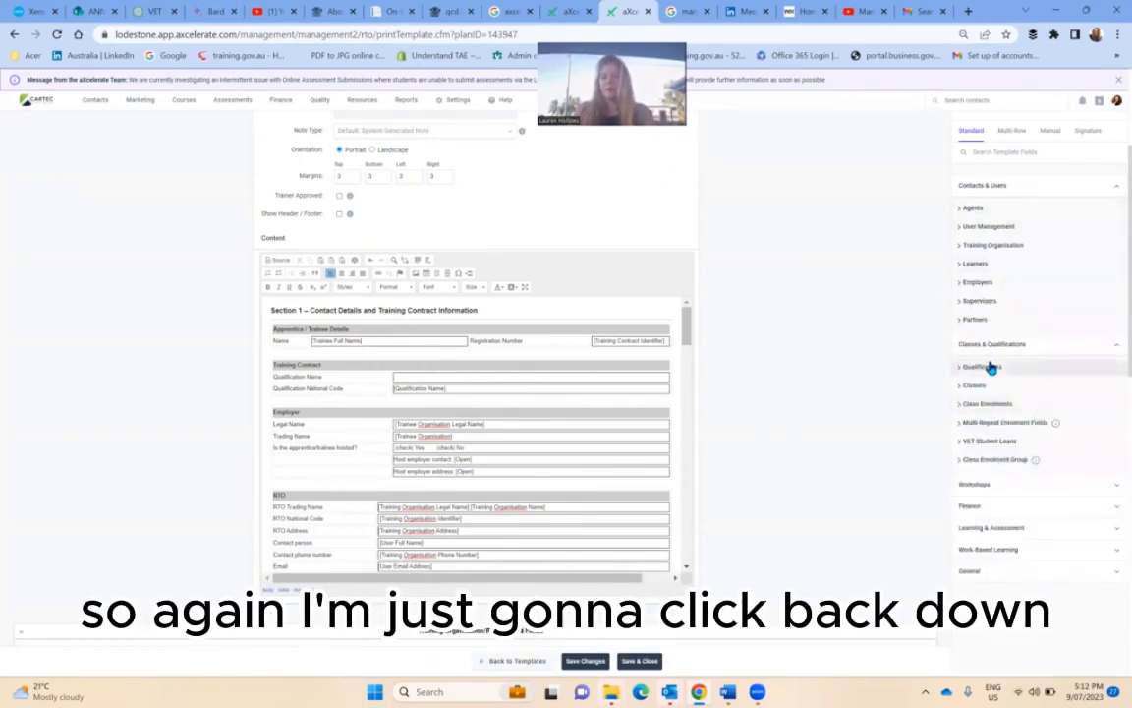
left_click(991, 368)
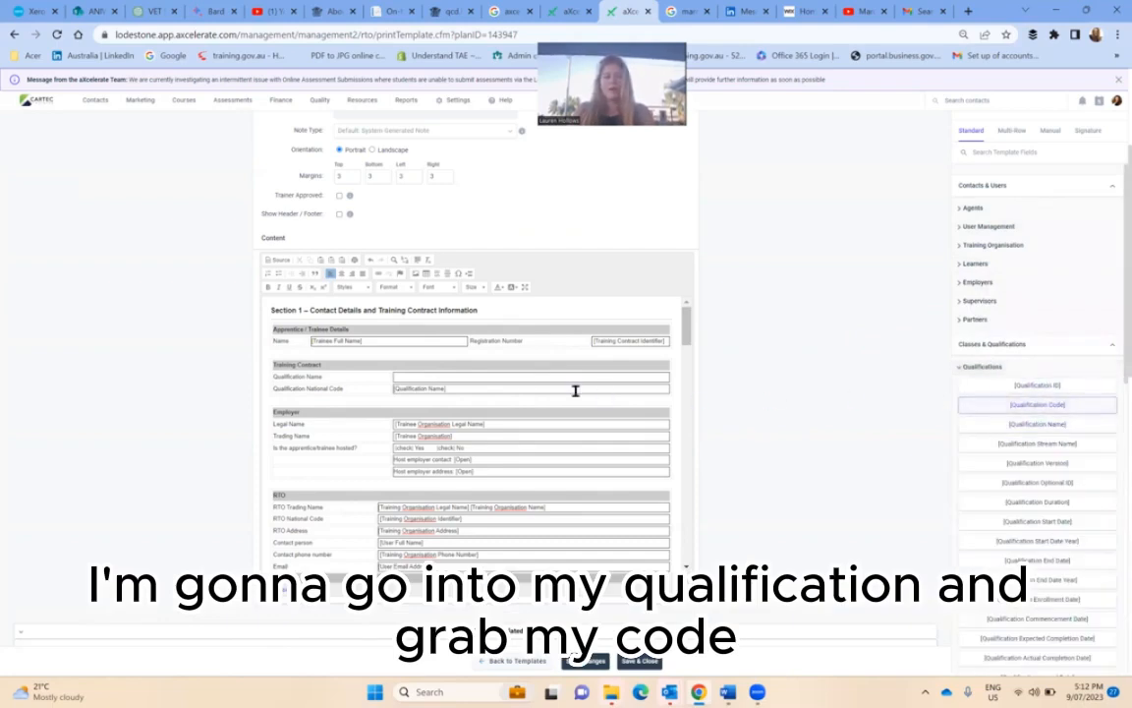
left_click(500, 376)
type("[Qualification Code]")
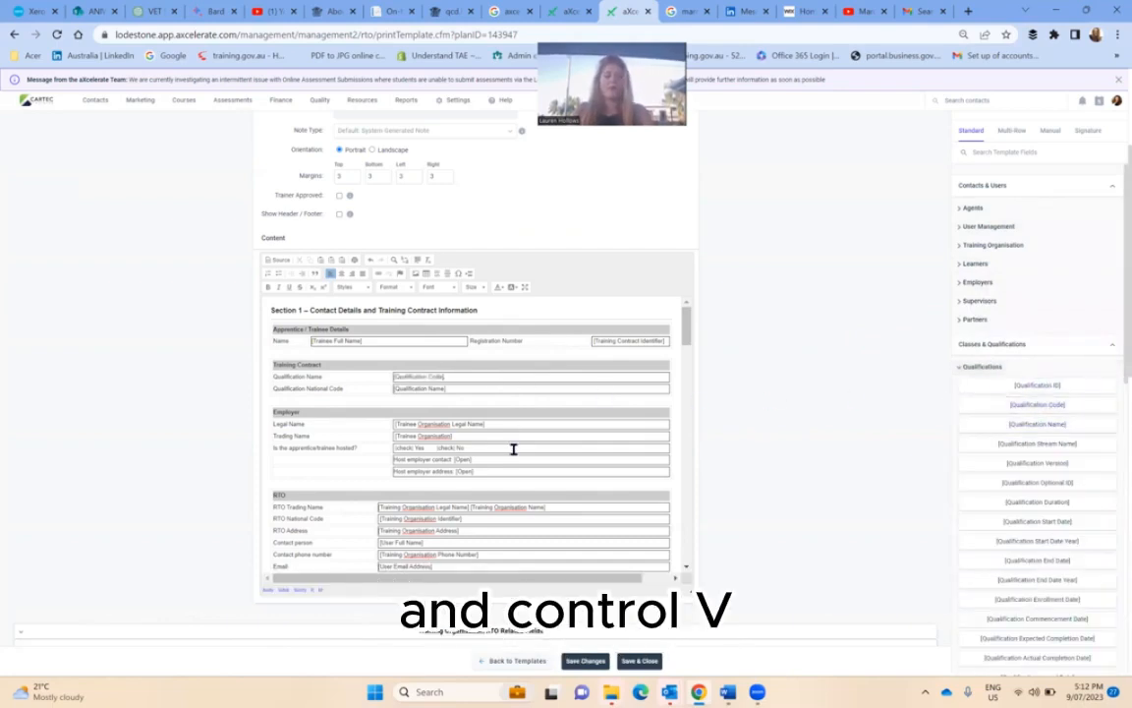
scroll(514, 449, "down", 3)
scroll(536, 444, "down", 5)
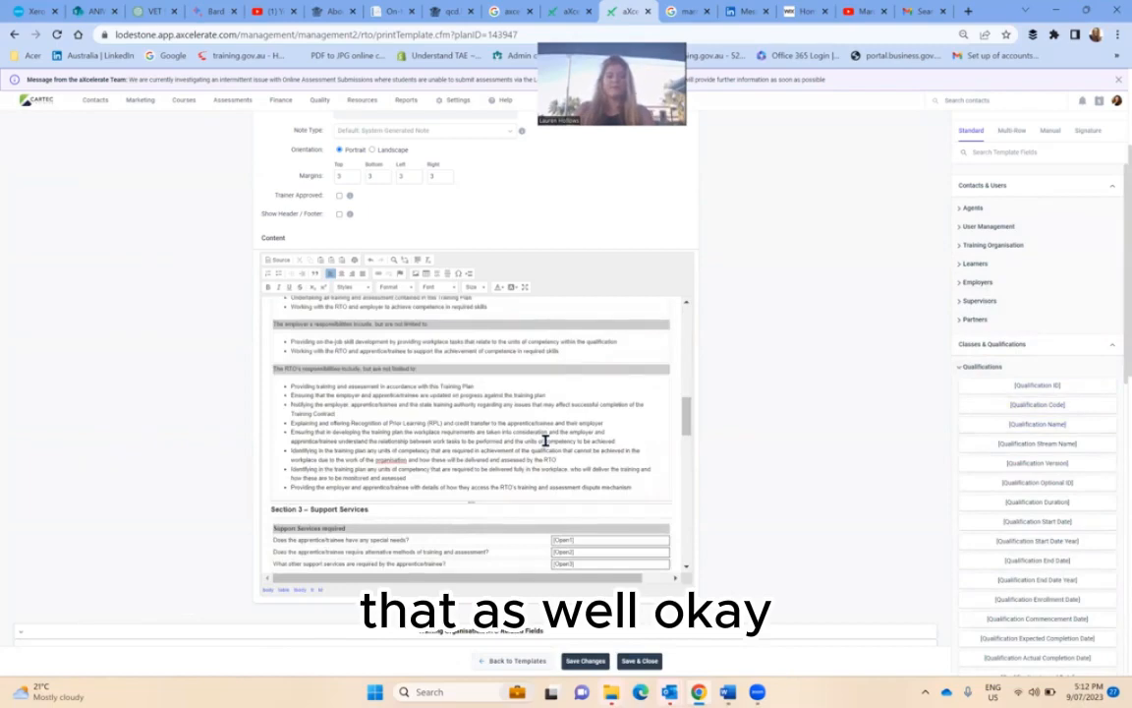
- Delete the [Learner Signature] placeholder from the Section 5 Apprentice/Trainee block
scroll(545, 441, "down", 5)
scroll(545, 442, "up", 4)
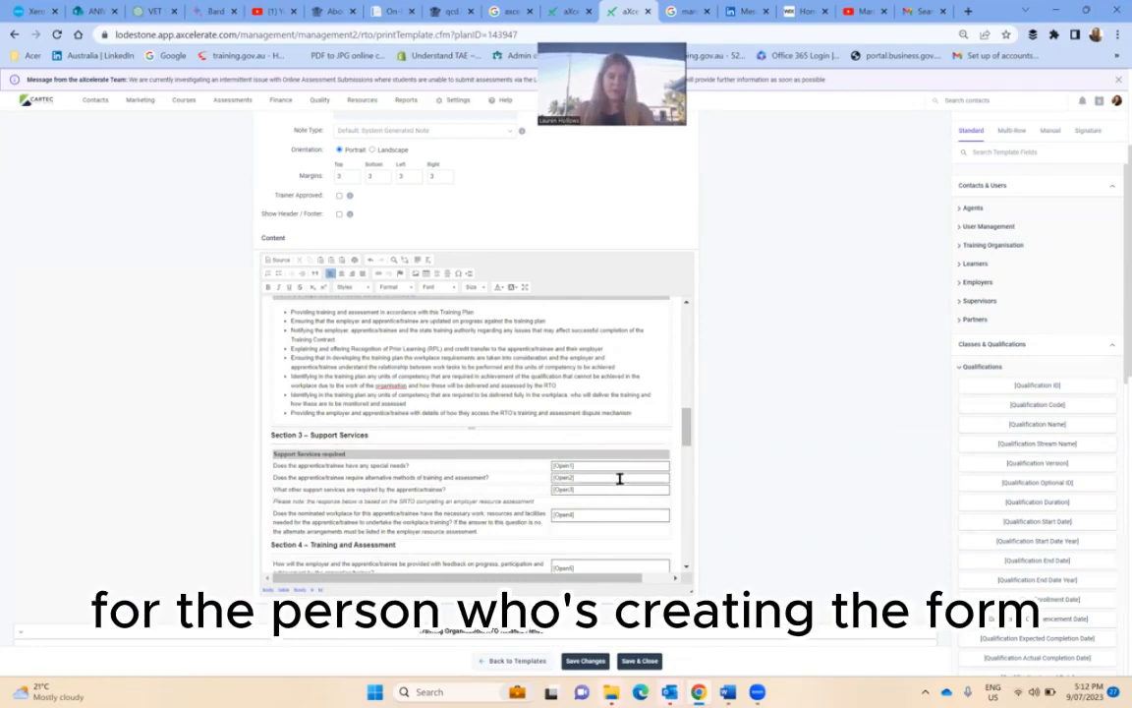
scroll(619, 479, "down", 5)
scroll(620, 479, "down", 5)
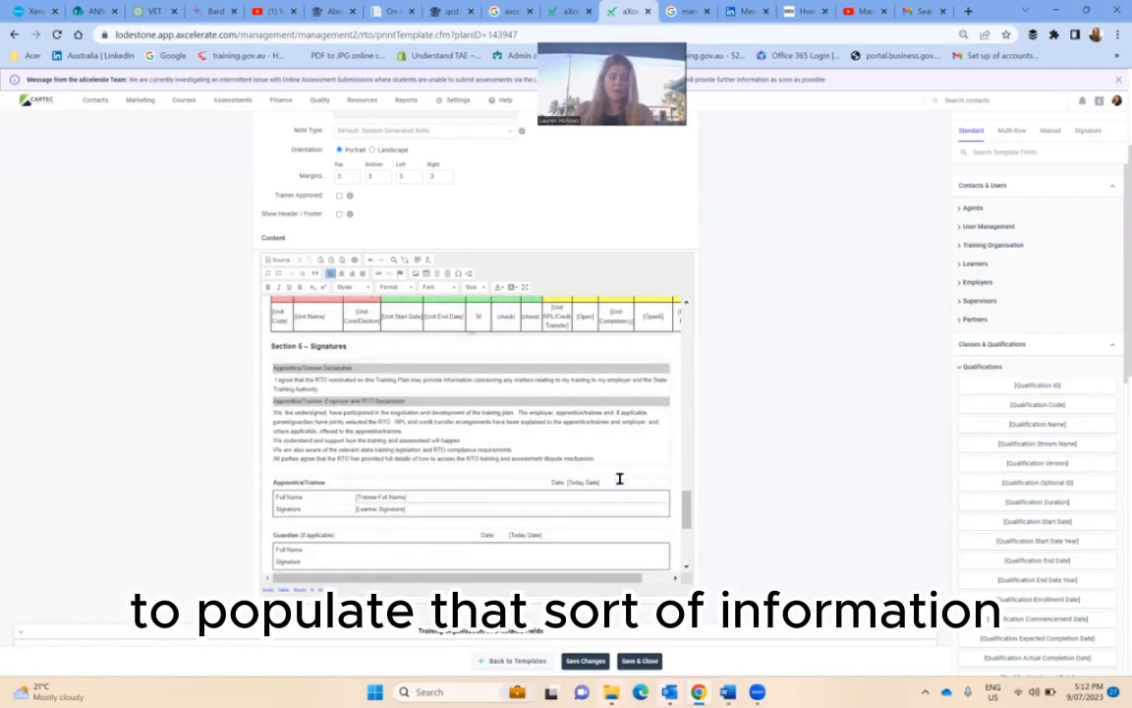
scroll(620, 479, "down", 3)
scroll(402, 487, "up", 2)
left_click_drag(356, 446, 425, 437)
key("BackSpace")
key("BackSpace")
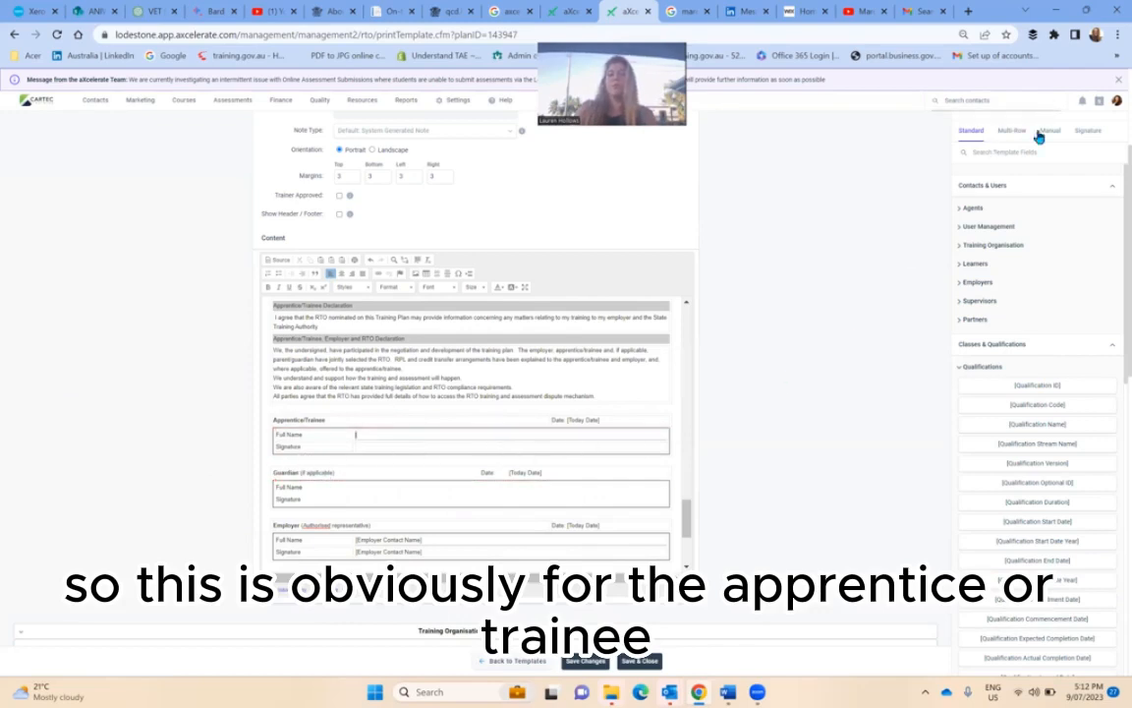
- Paste [Trainee Full Name] into the trainee Full Name row
left_click(996, 261)
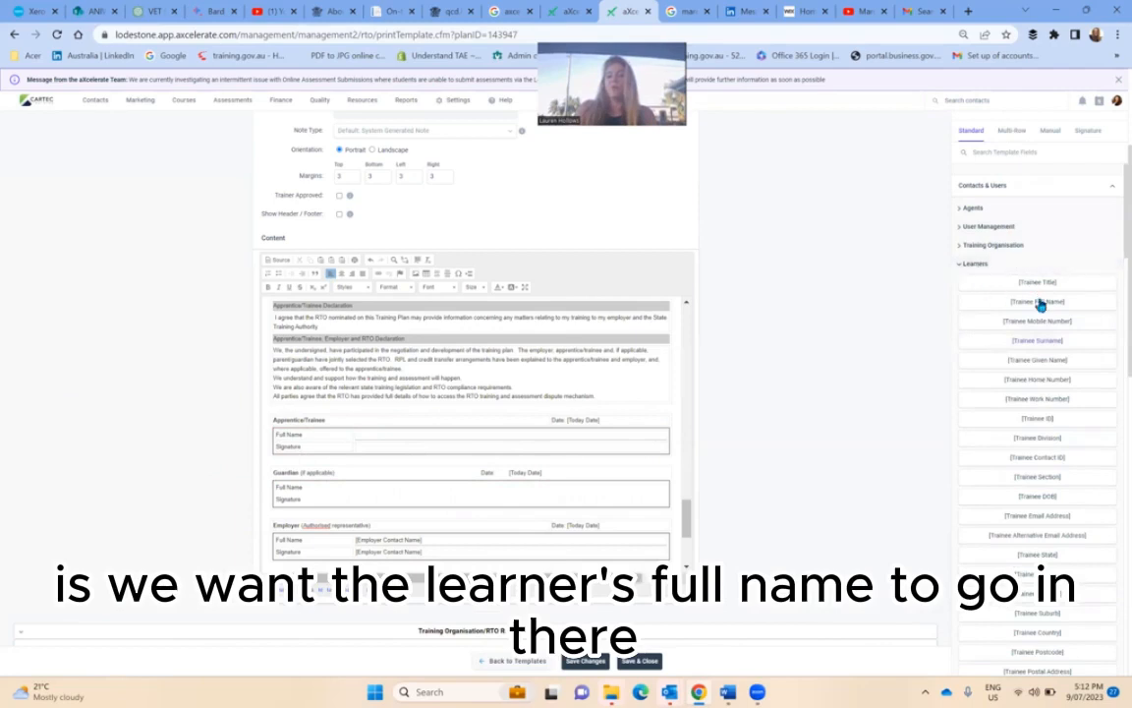
left_click(422, 435)
type("[Trainee Full Name]")
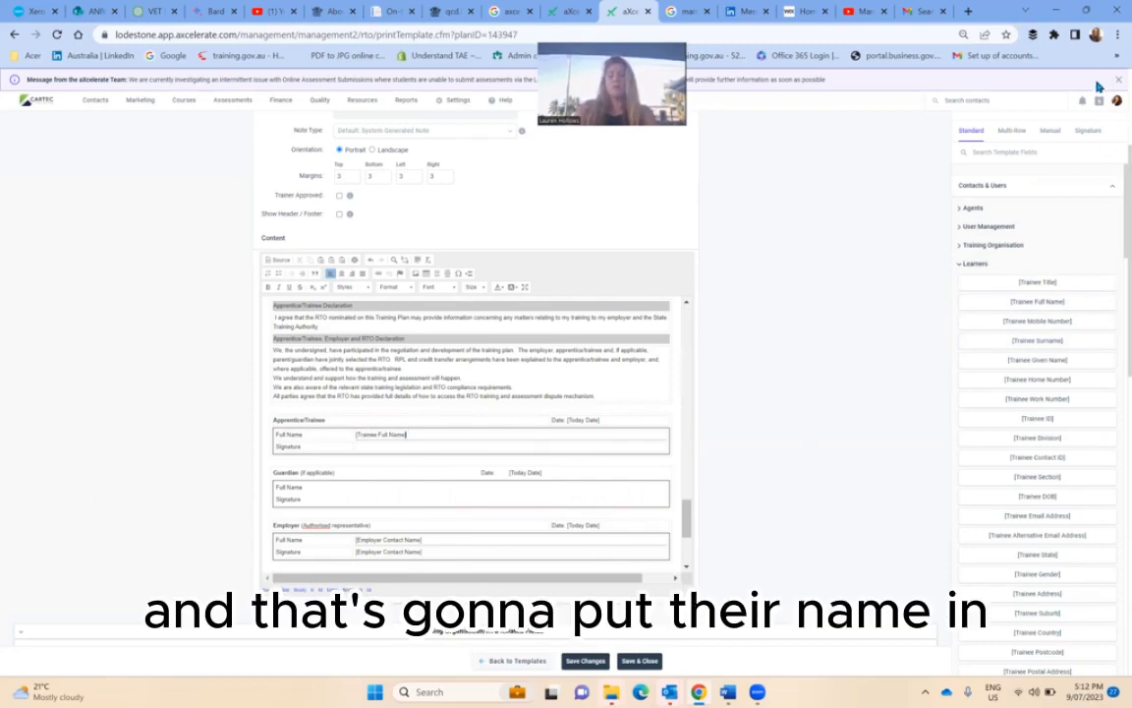
- Create a Learner signature field and paste it into the Apprentice/Trainee Signature row
left_click(1087, 131)
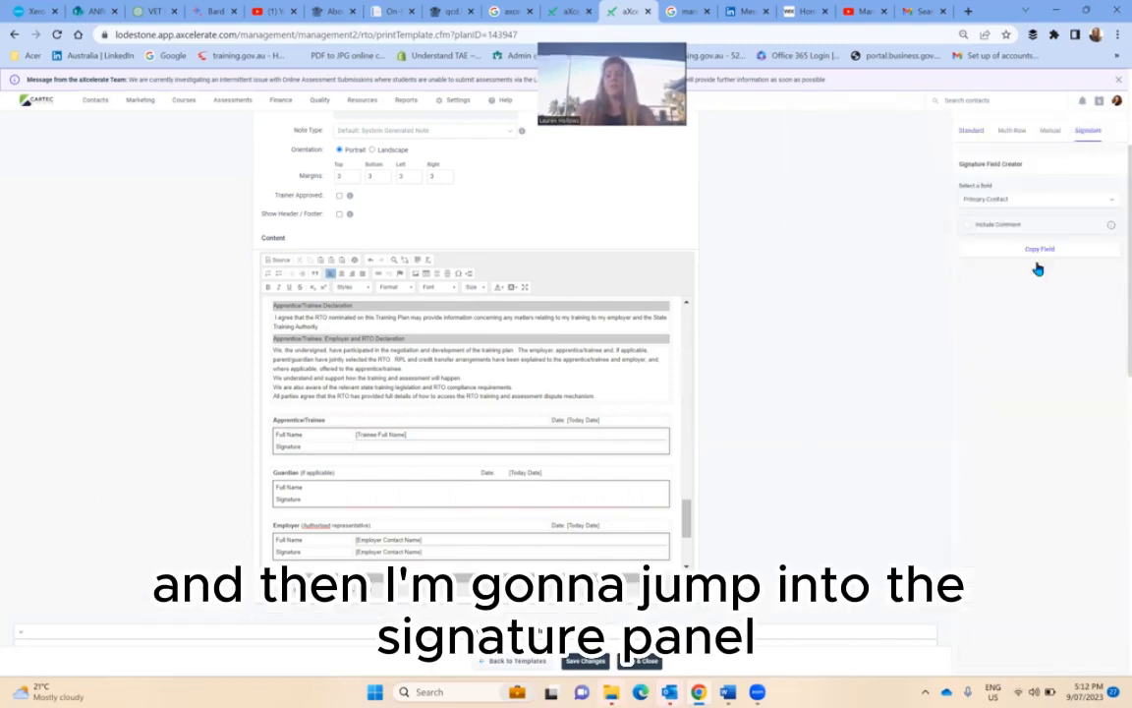
left_click(1005, 201)
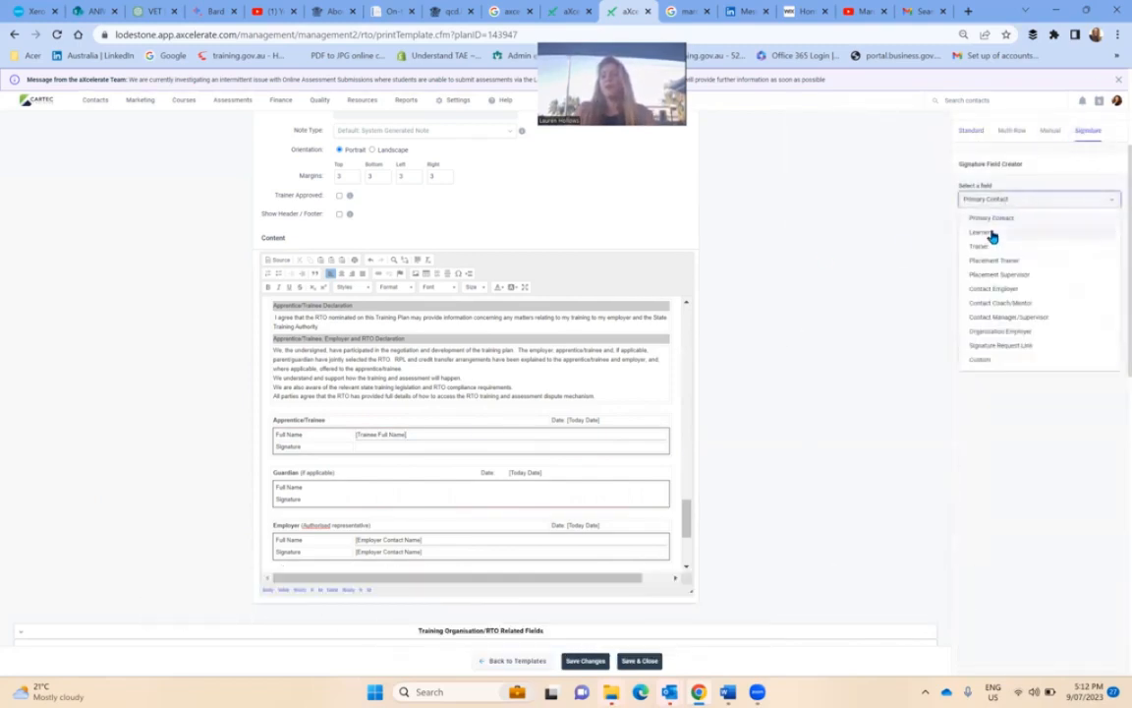
left_click(986, 233)
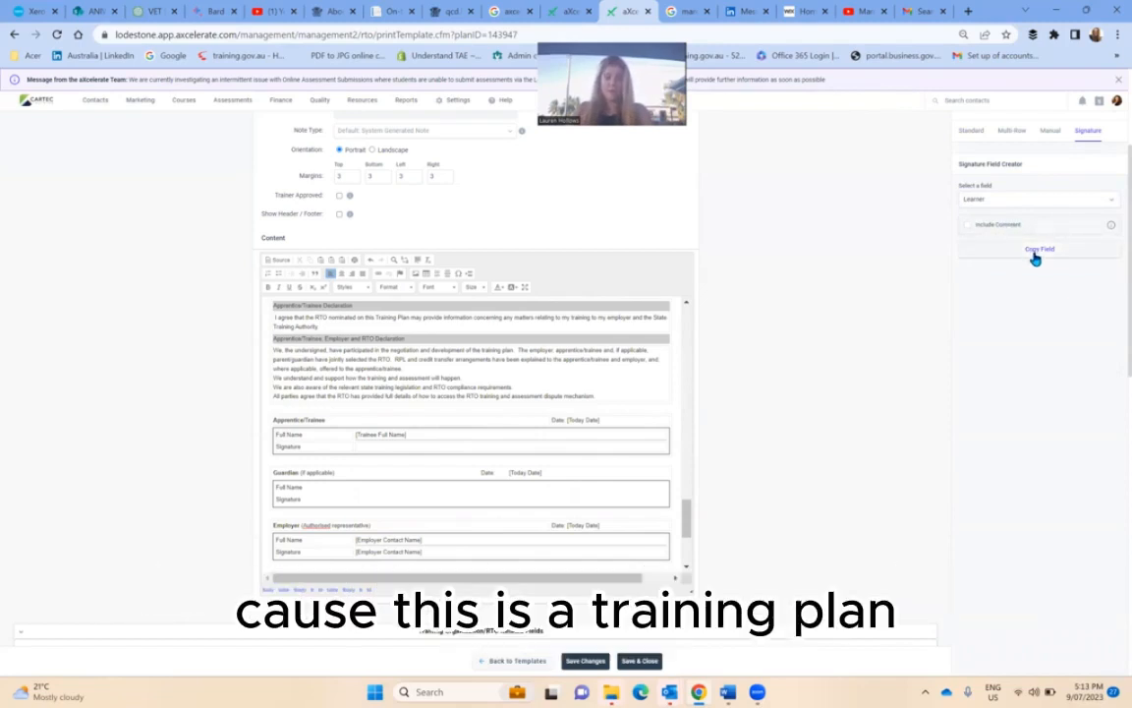
left_click(1035, 251)
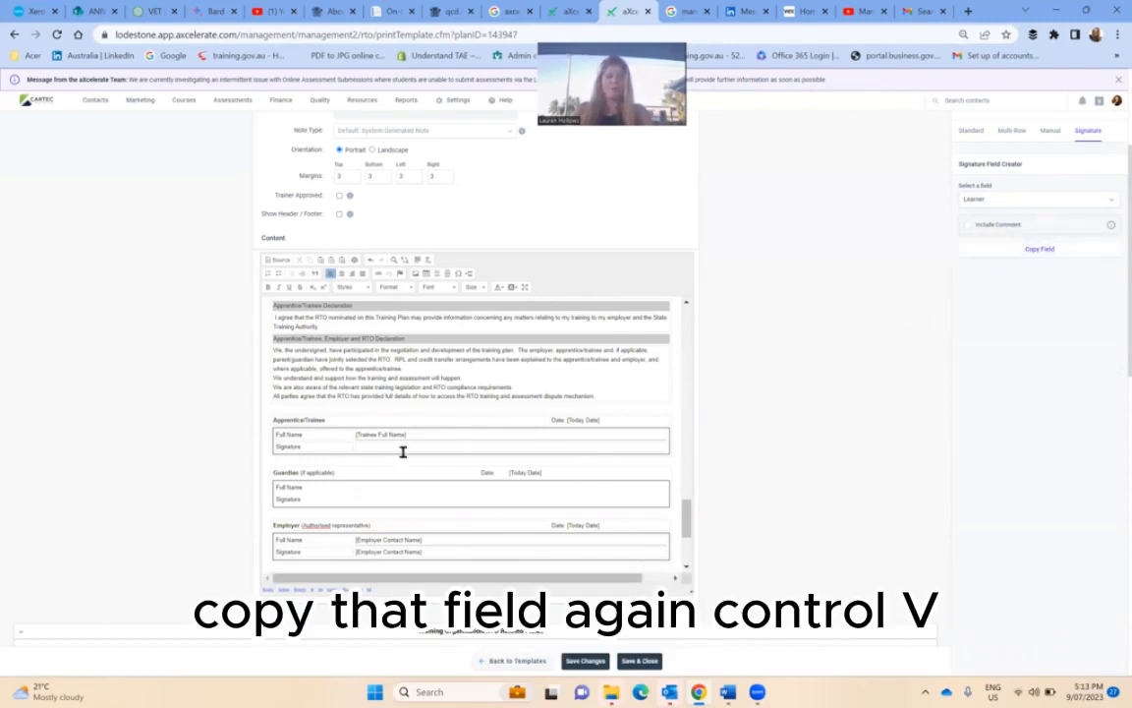
key("ctrl+v")
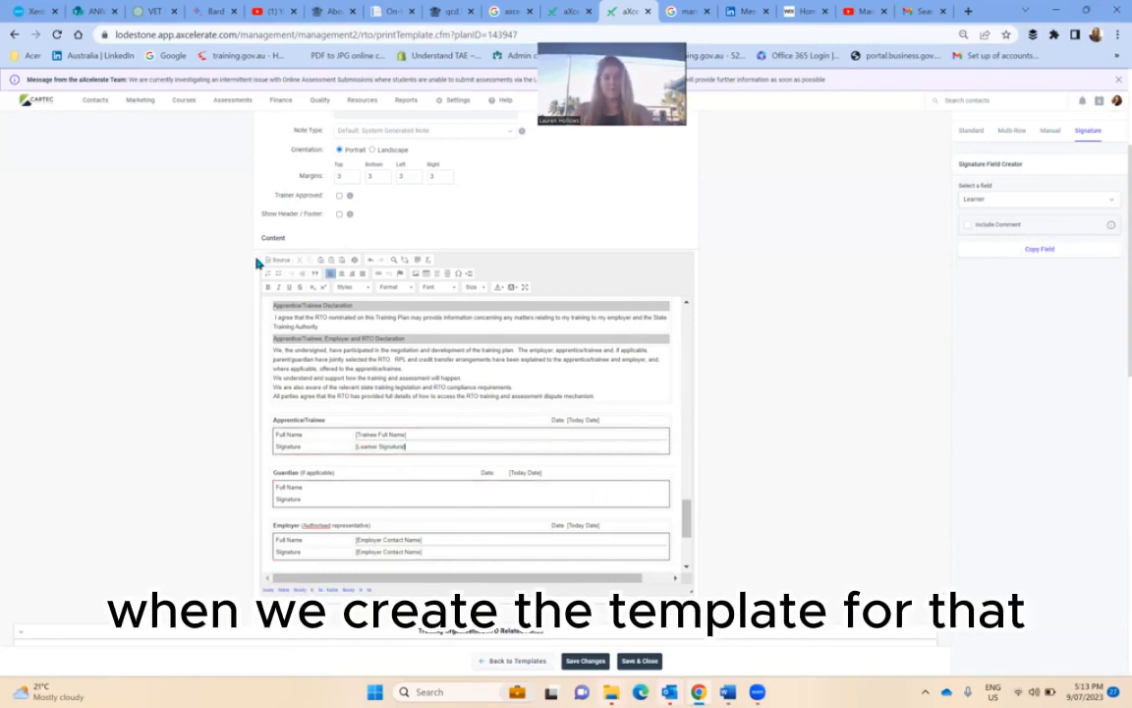
- Delete the old RTO Full Name and RTO Signature placeholders
scroll(383, 585, "down", 3)
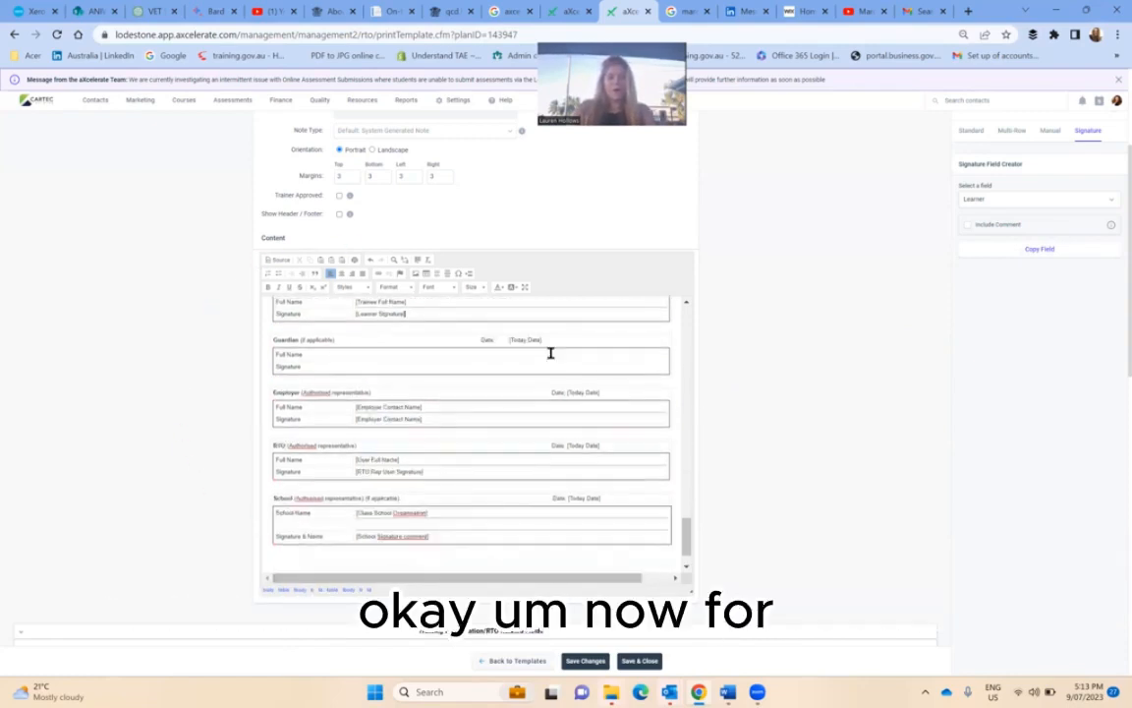
left_click(357, 461)
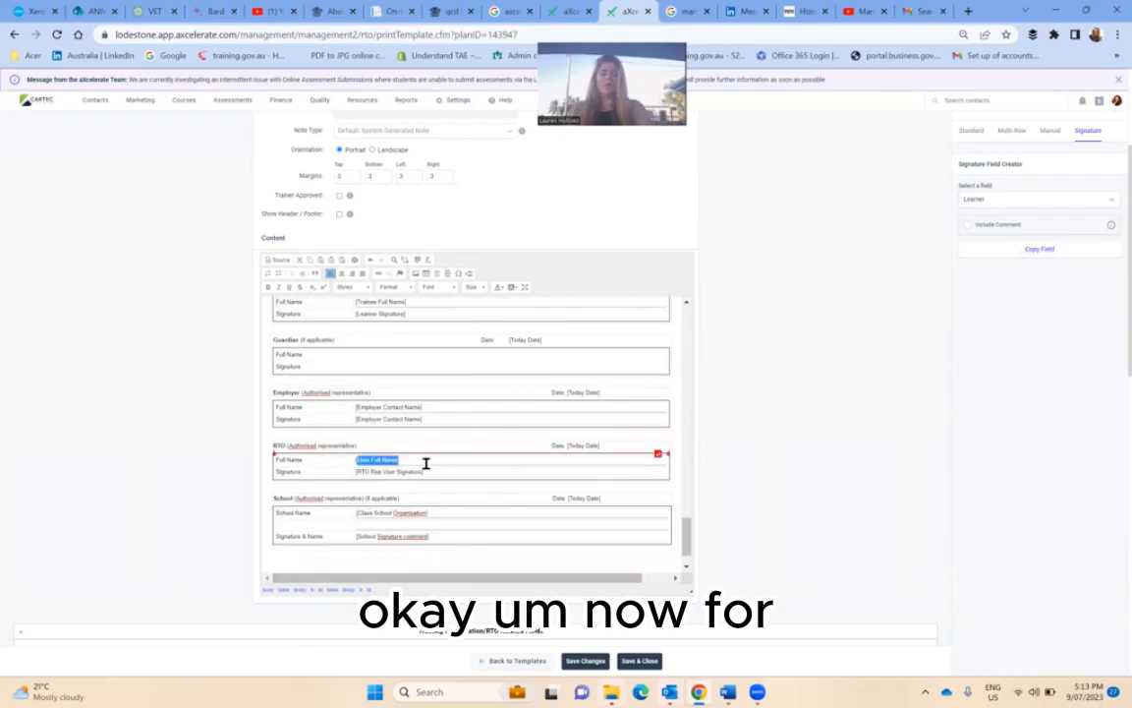
key("Delete")
left_click(356, 469)
key("Delete")
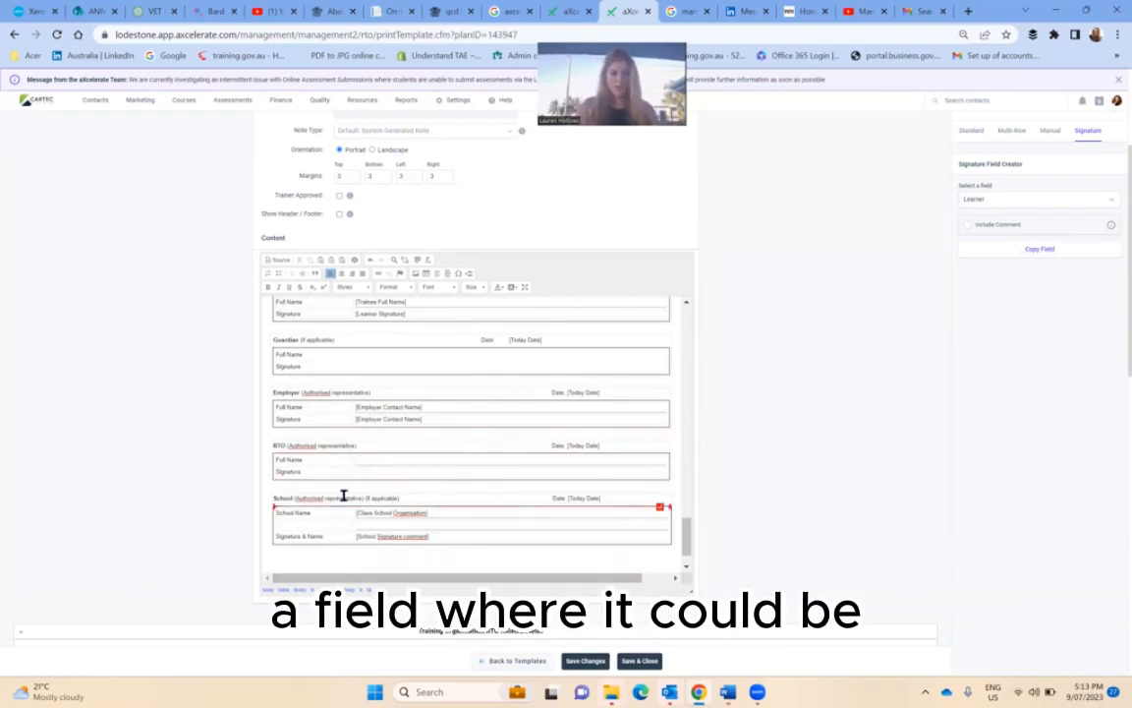
- Insert the User Management field [User Full Name] into the RTO Full Name cell
left_click(427, 459)
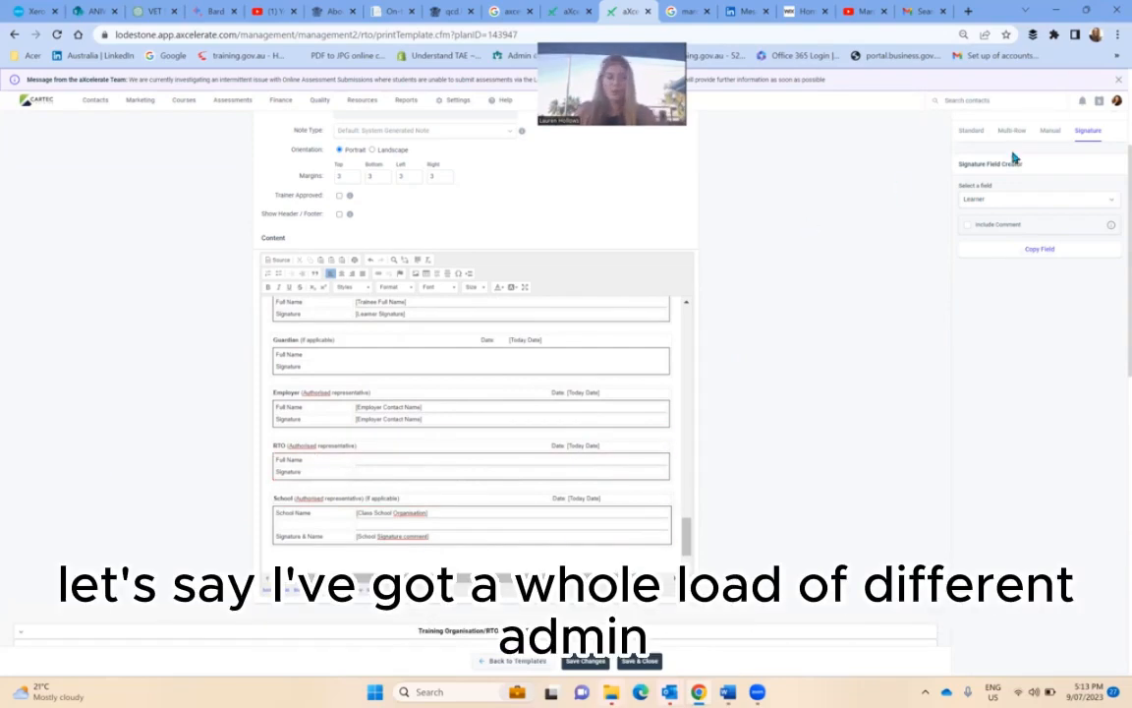
left_click(970, 132)
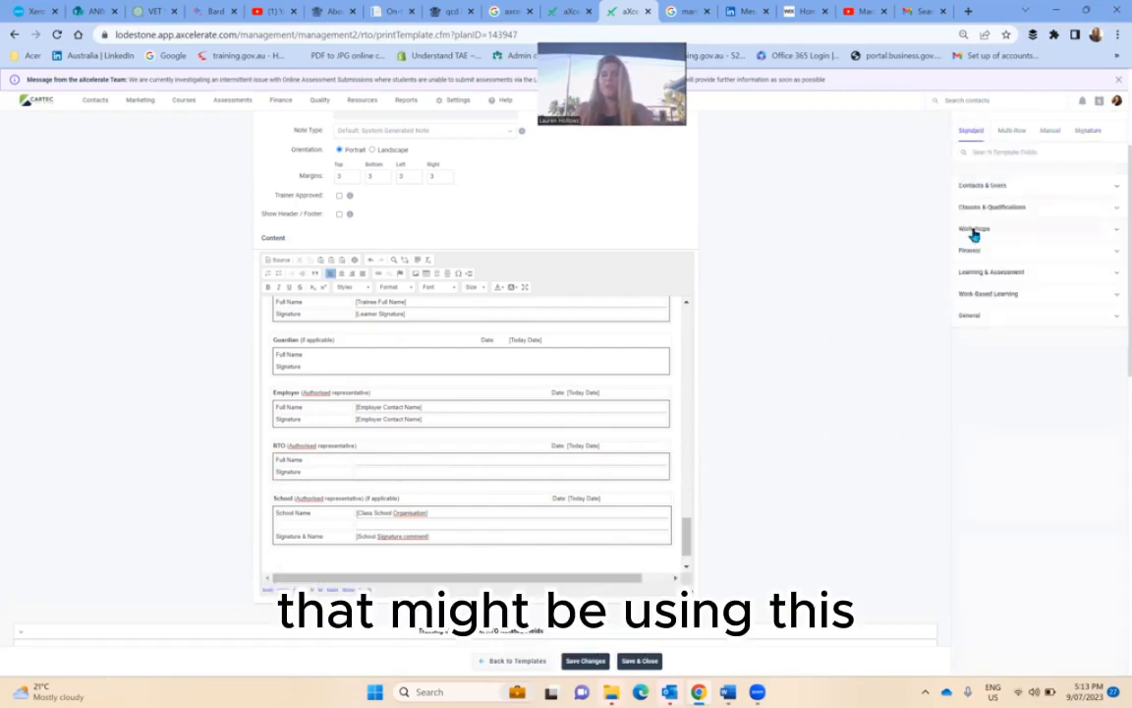
left_click(978, 187)
left_click(985, 227)
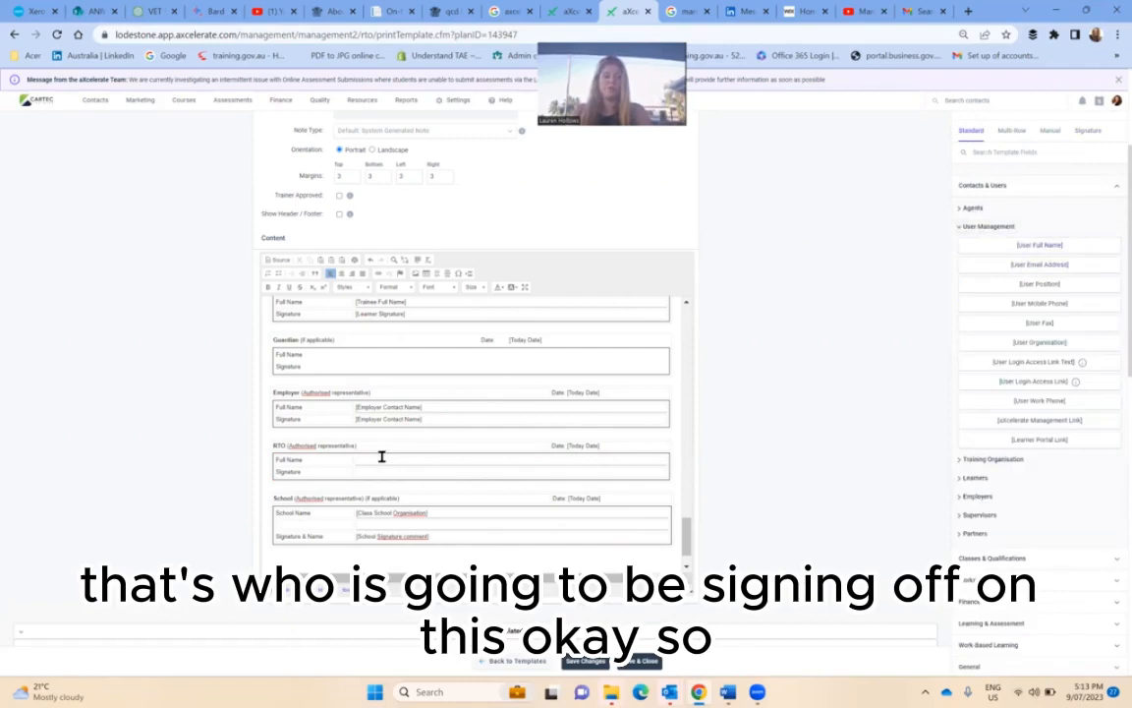
key("ctrl+v")
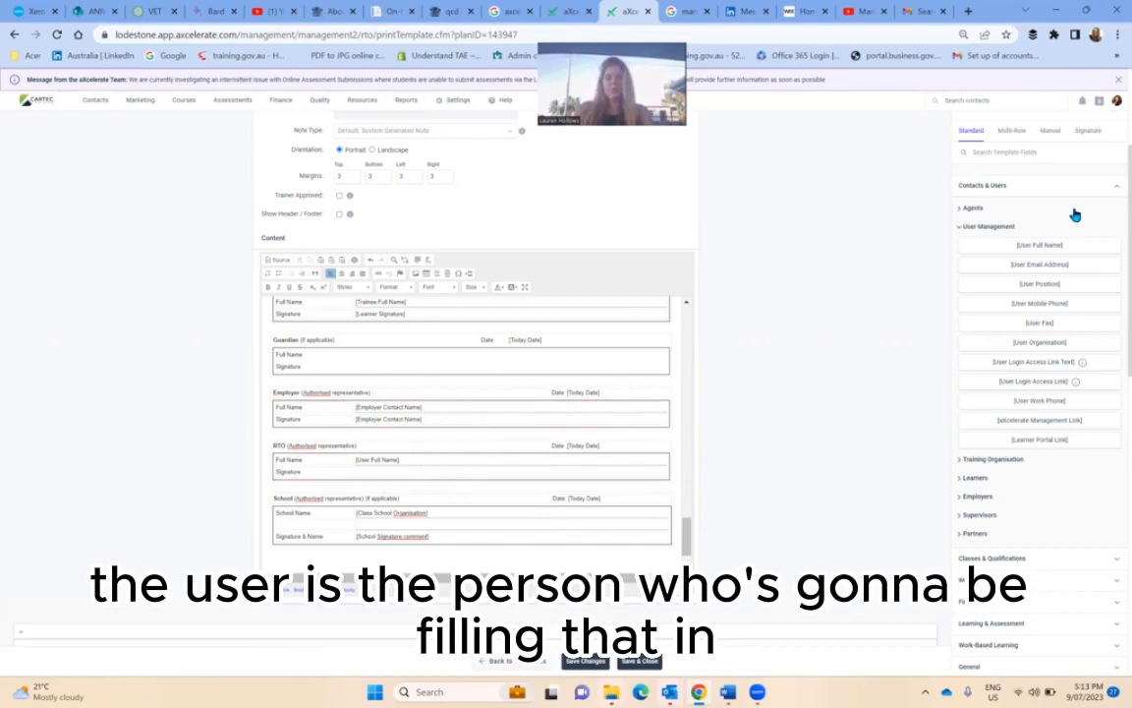
left_click(1089, 142)
- Create a Custom signature field named 'RTO User Signature' and paste it into the RTO Signature cell
left_click(1018, 198)
left_click(1004, 364)
left_click(983, 233)
type("RTO")
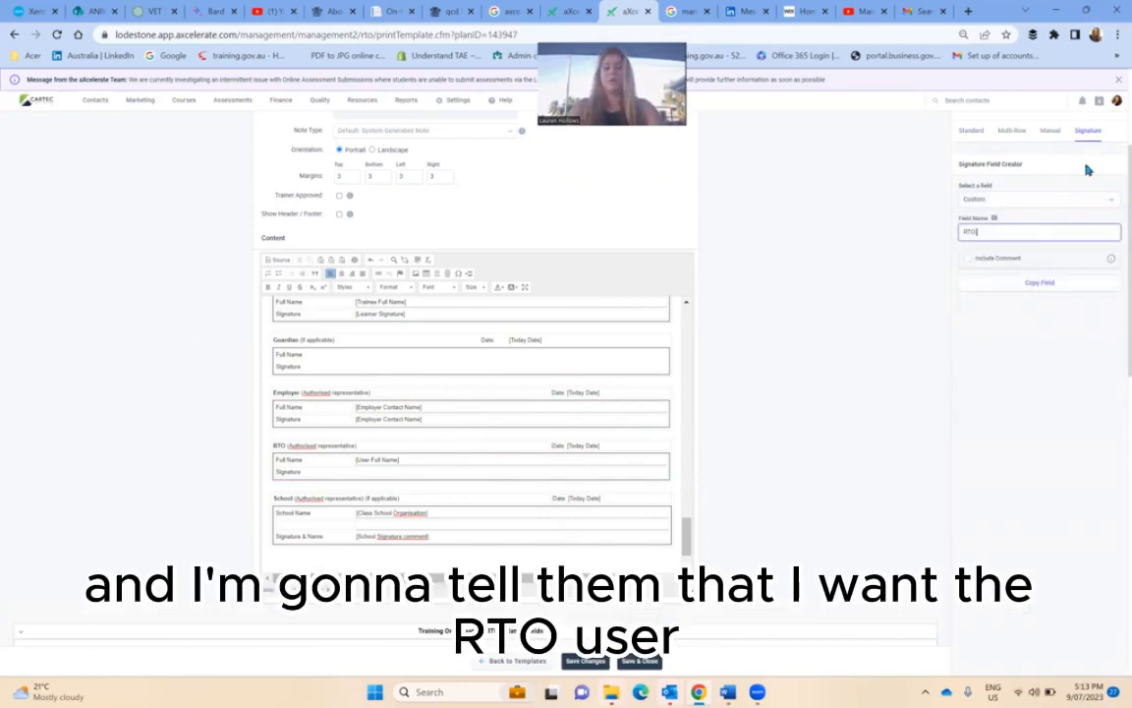
type(" User")
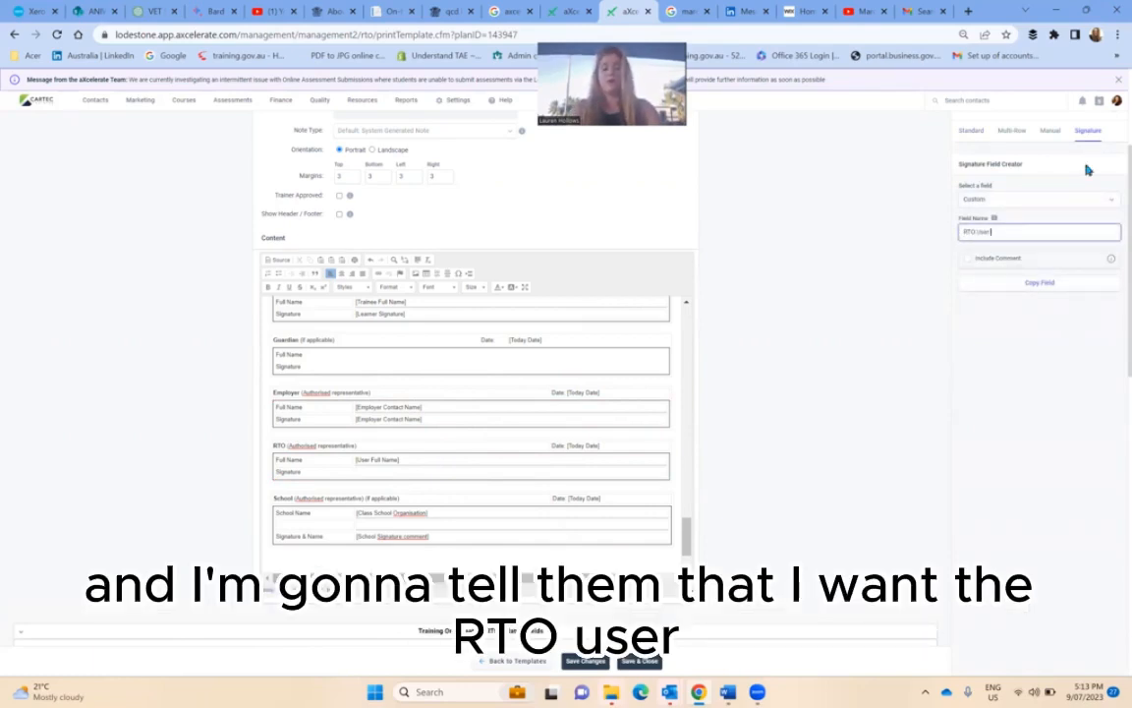
type(" Signature")
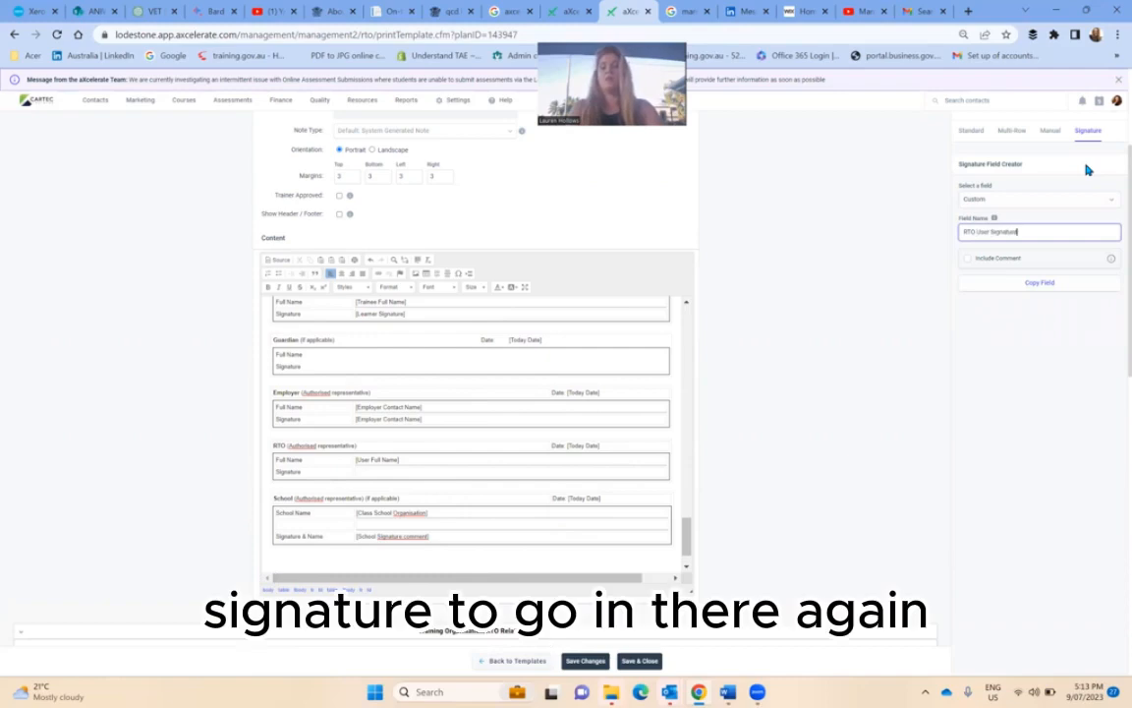
left_click(1009, 283)
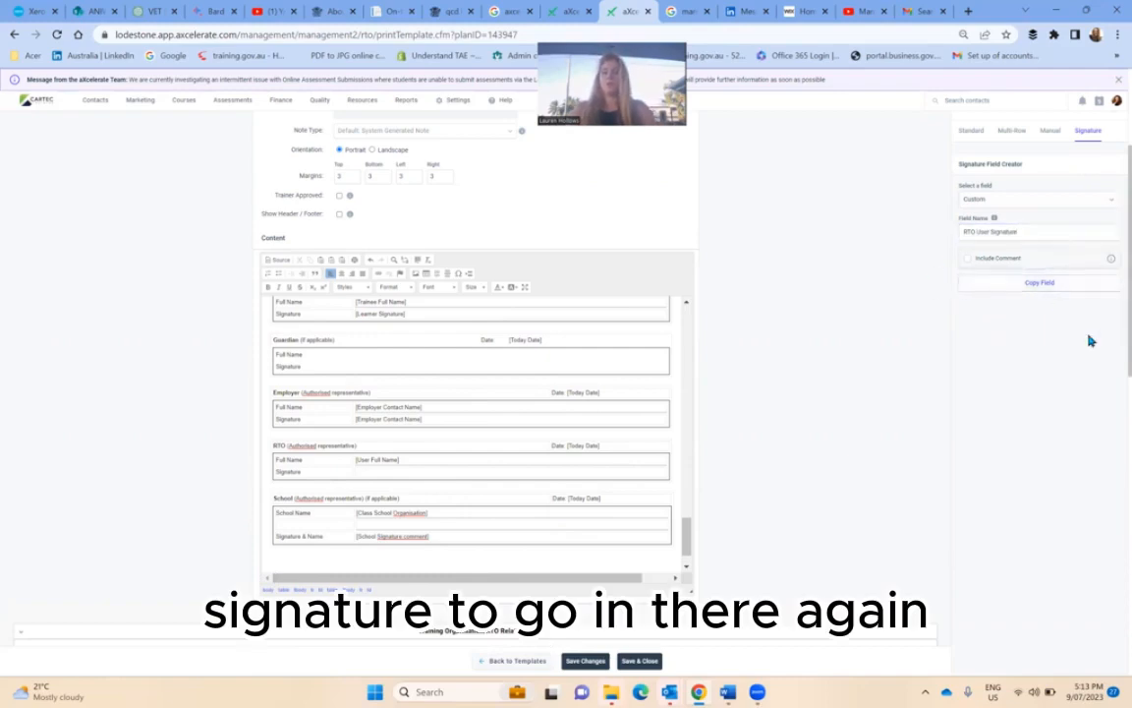
key("ctrl+v")
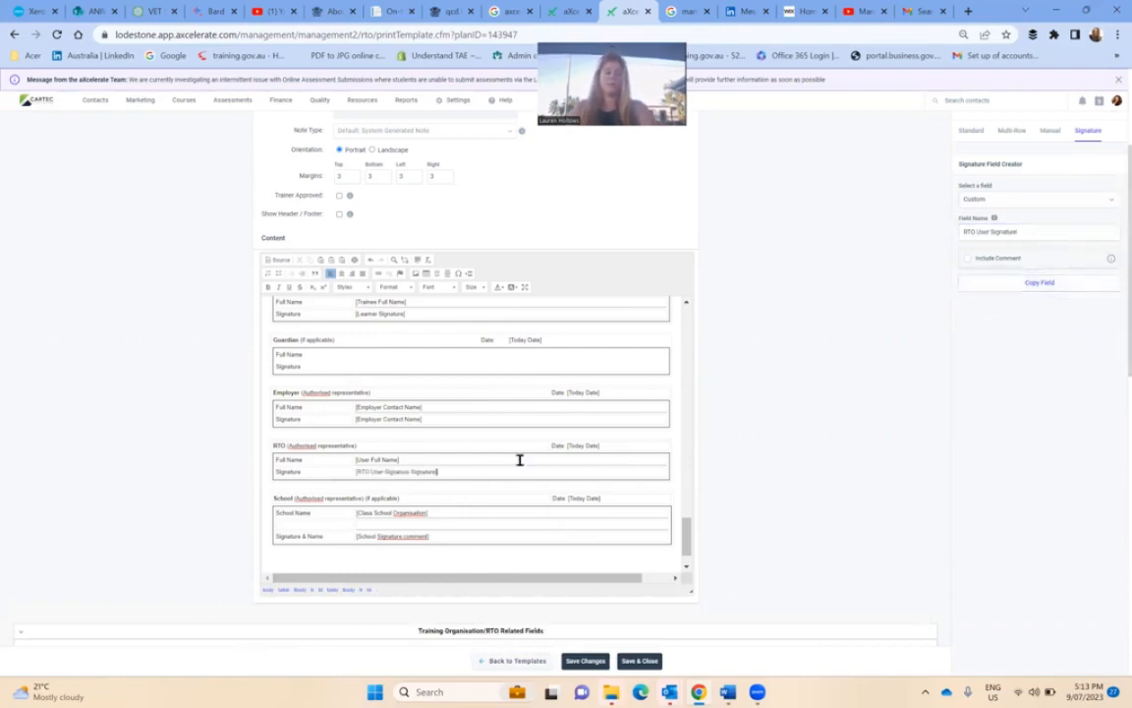
- Save and close the template, then bring up the Signature Requested email in Outlook
left_click(600, 666)
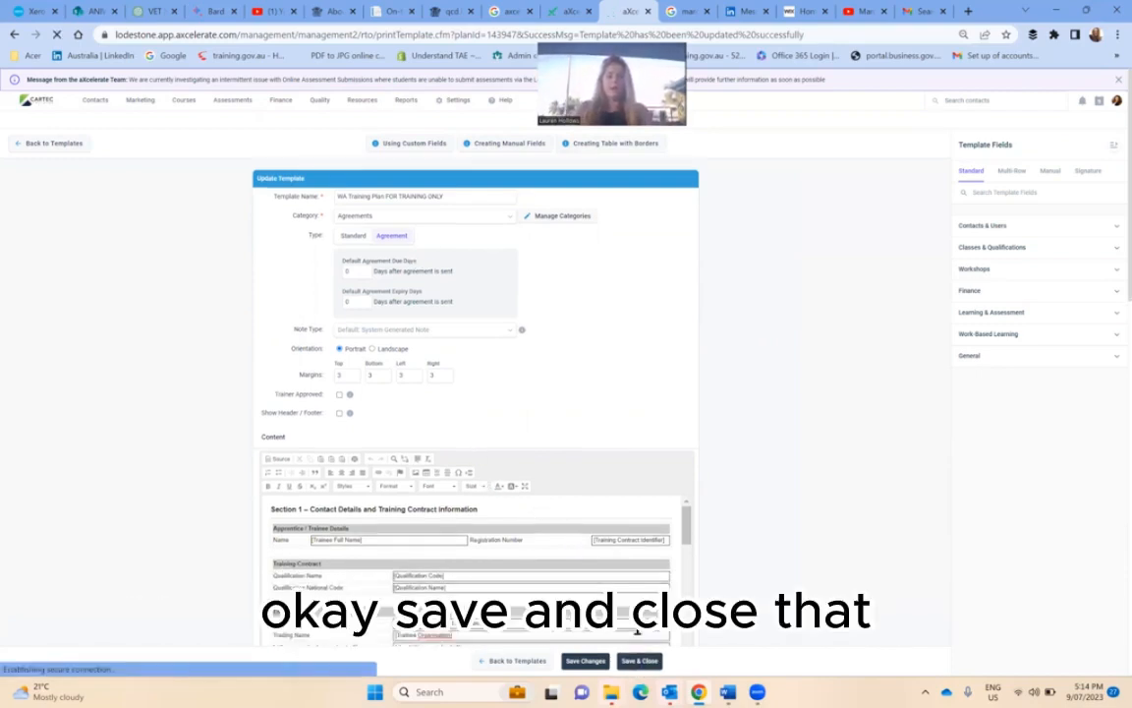
left_click(639, 664)
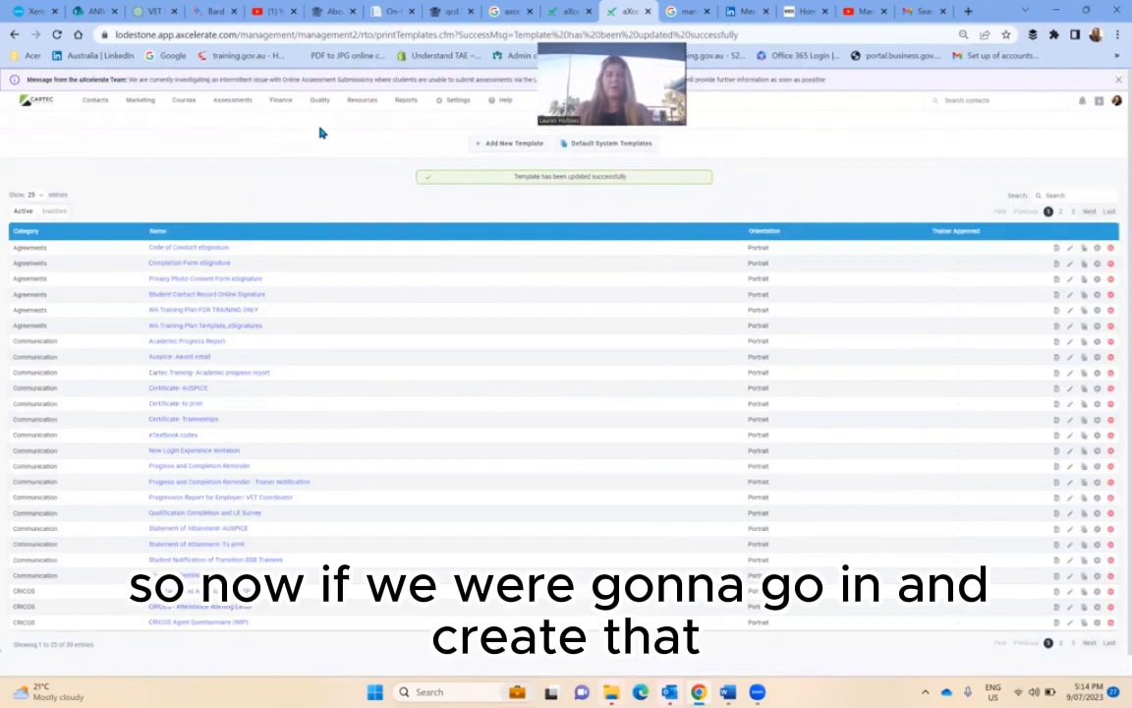
mouse_move(239, 106)
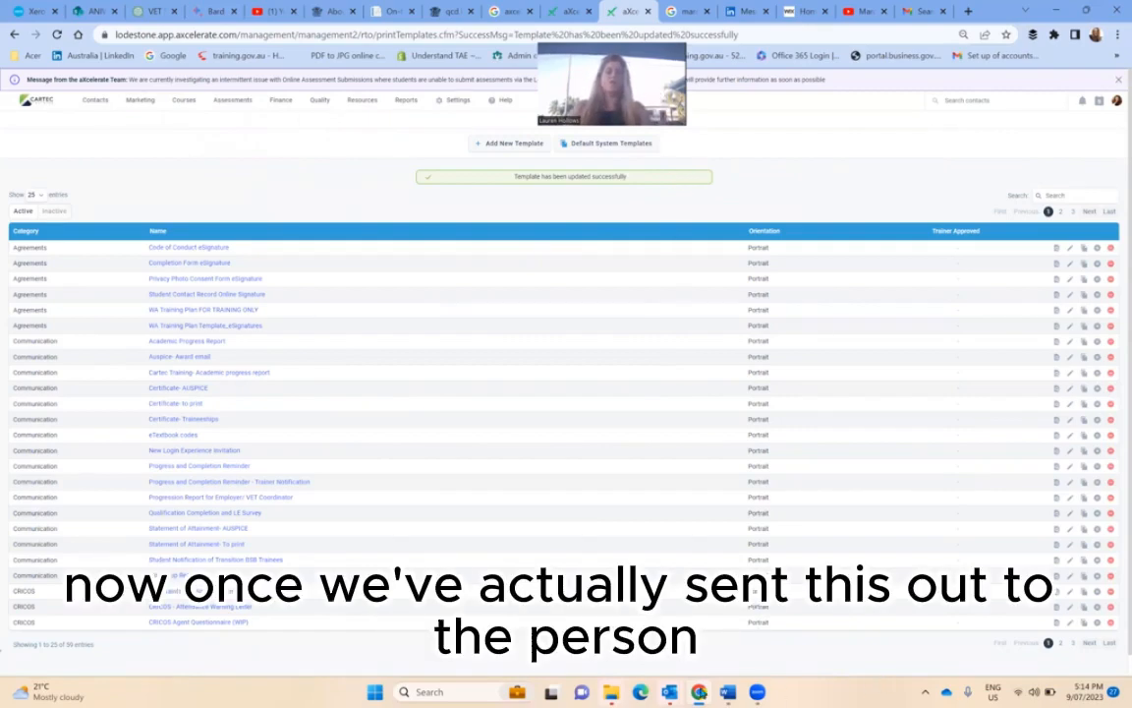
mouse_move(666, 689)
left_click(885, 614)
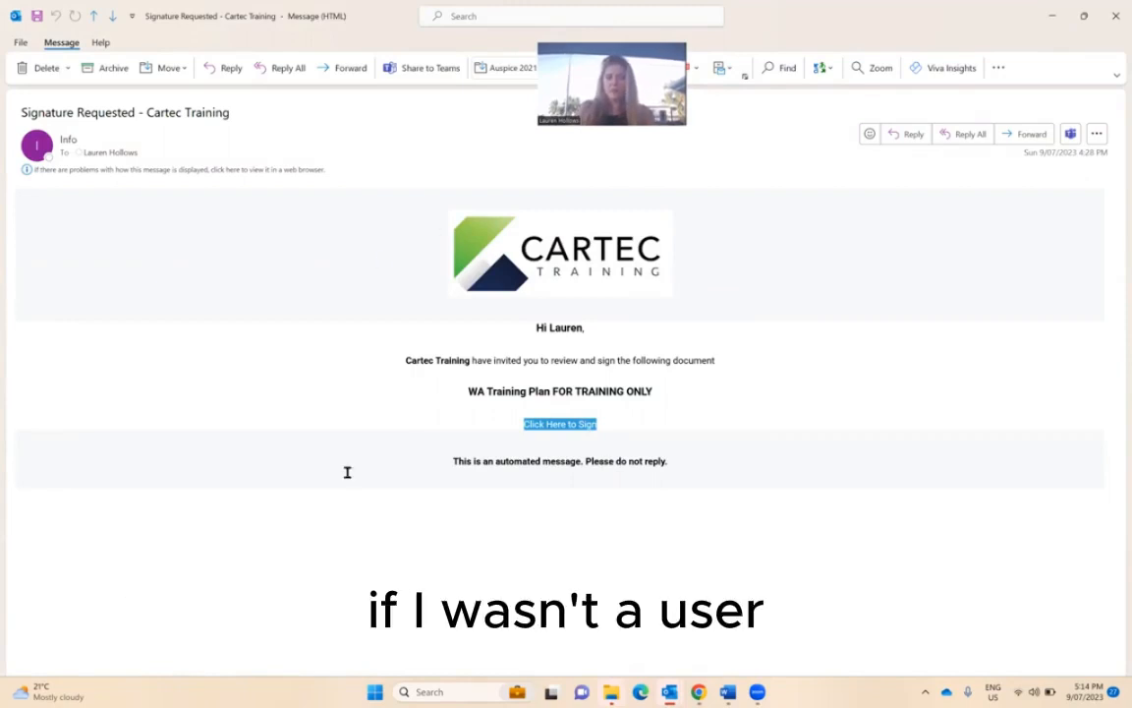
- Follow the Click Here to Sign link in the Signature Requested email
left_click(579, 424)
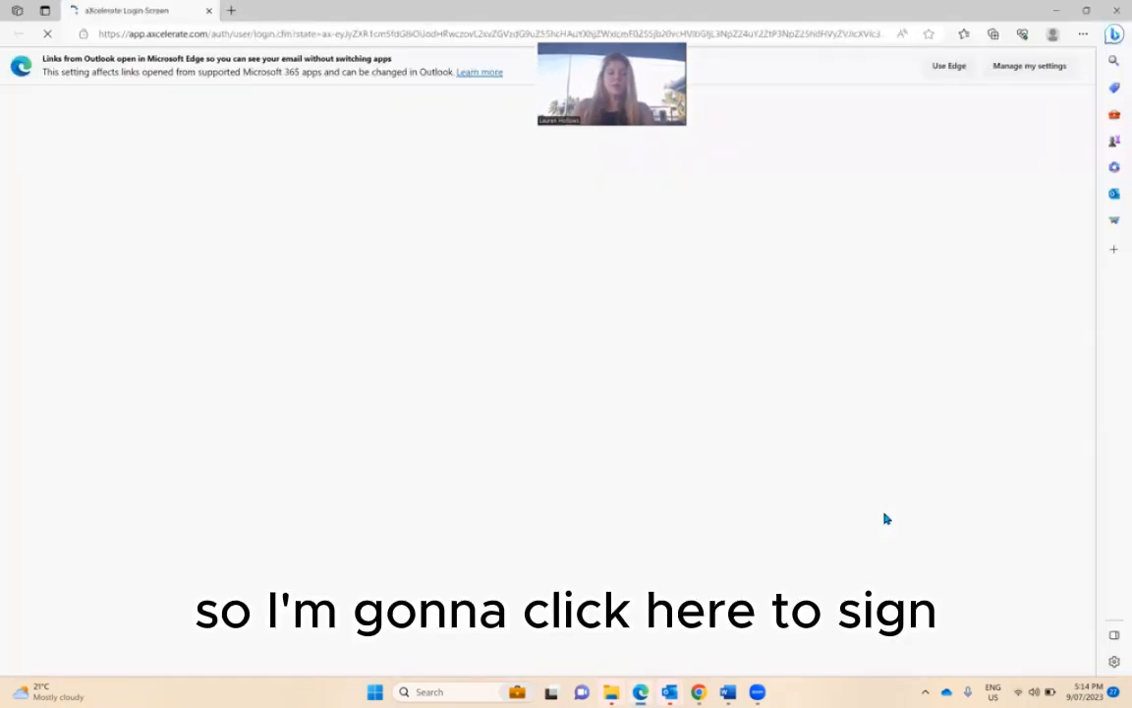
- Abandon the Google sign-in attempt in Edge and set Outlook links to open in Google Chrome
left_click(553, 453)
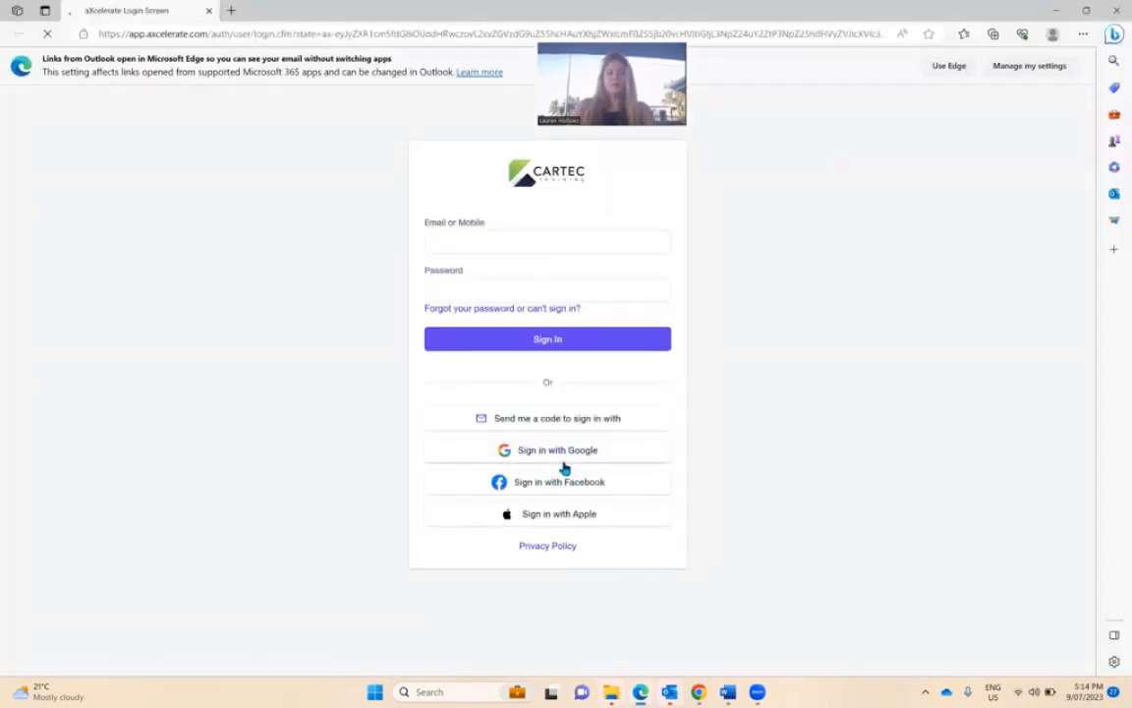
left_click(544, 453)
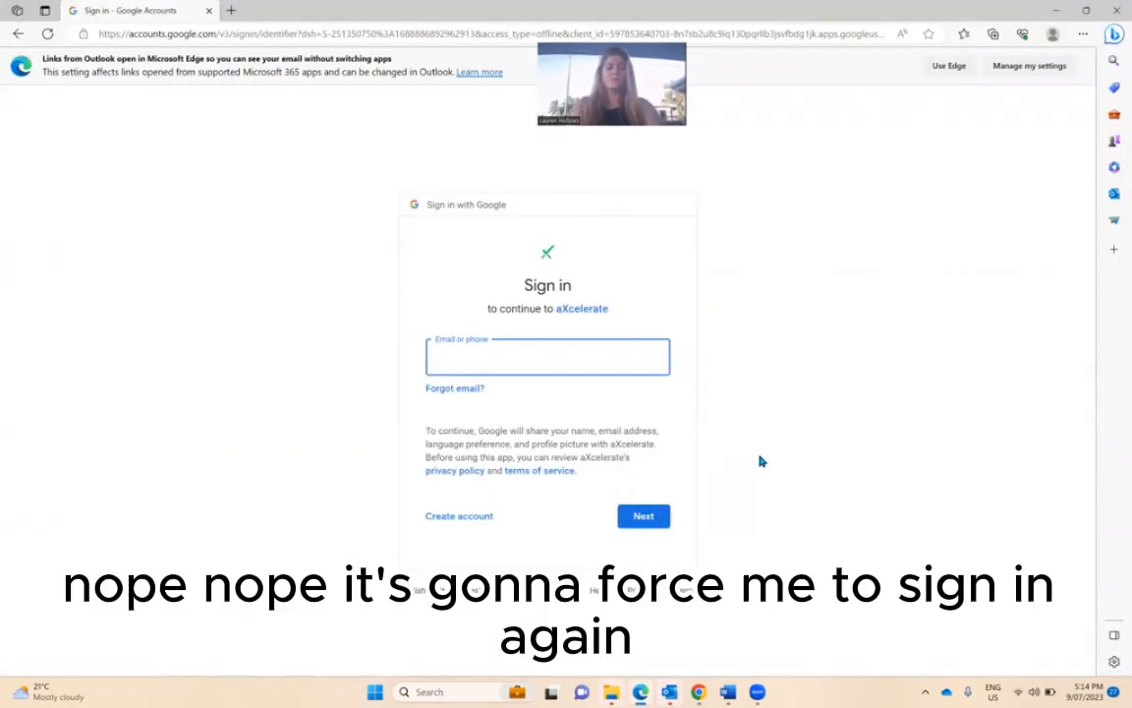
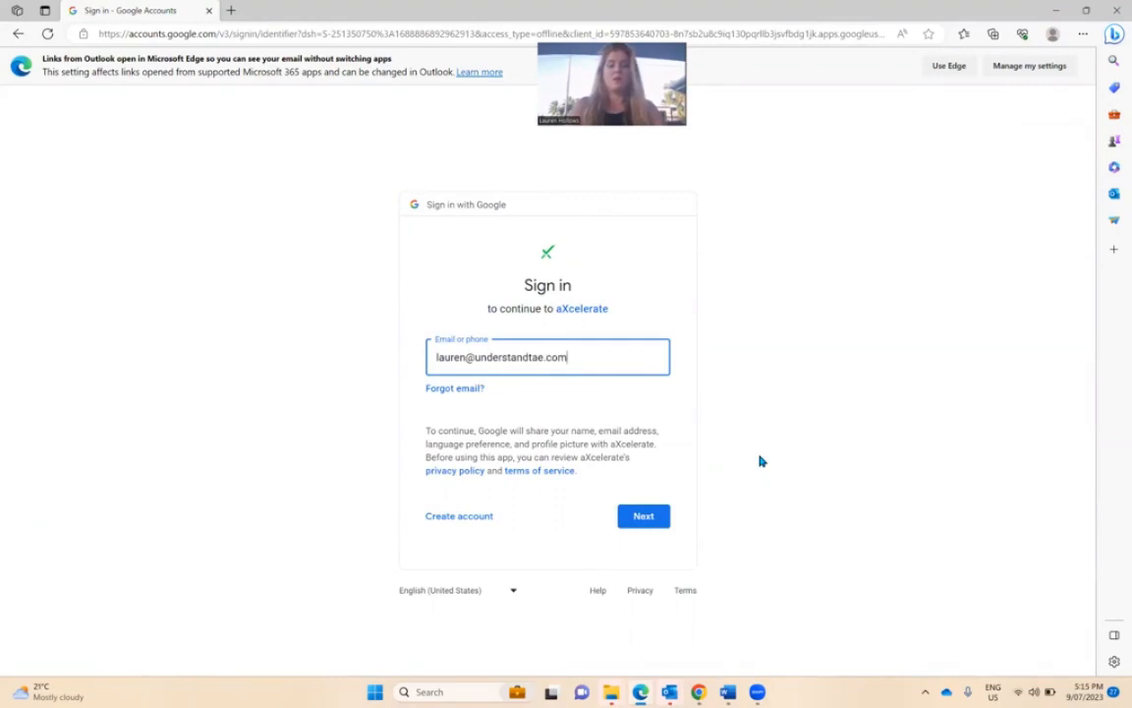
left_click(641, 516)
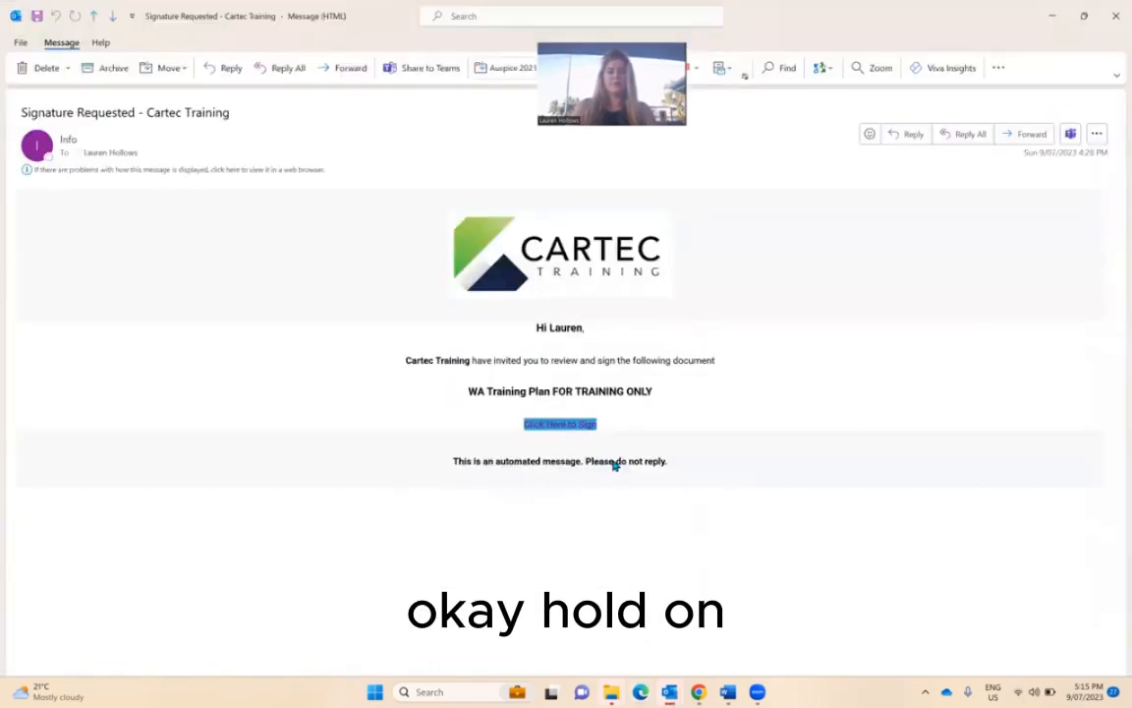
left_click(601, 416)
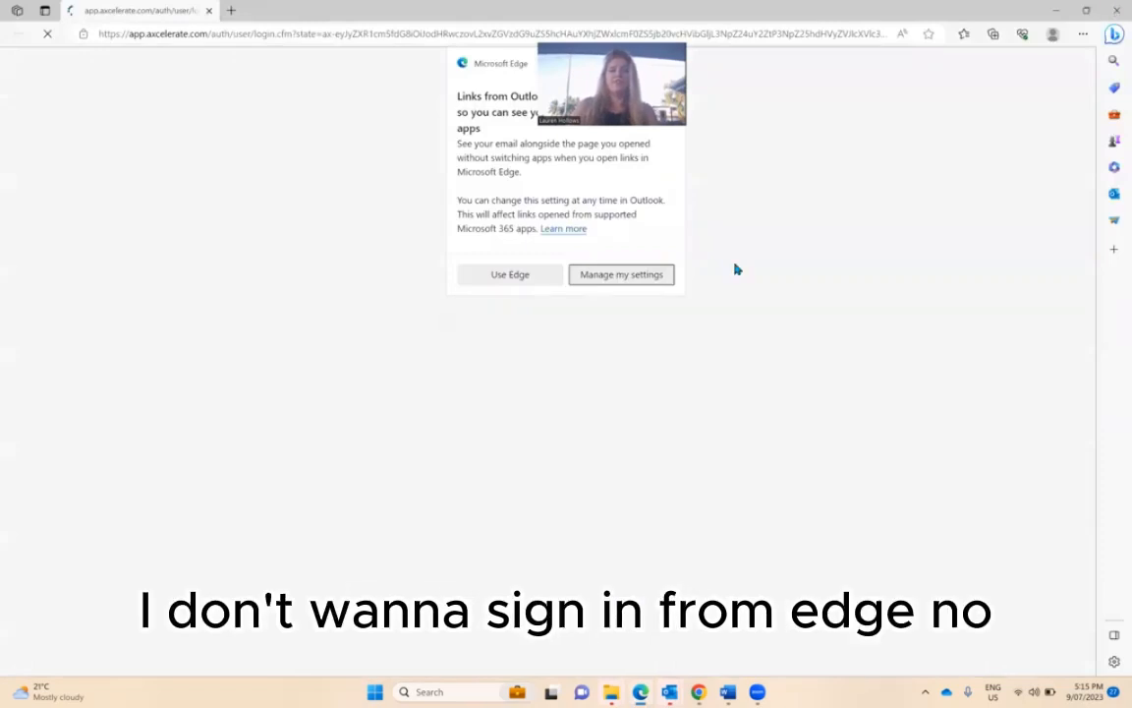
left_click(637, 278)
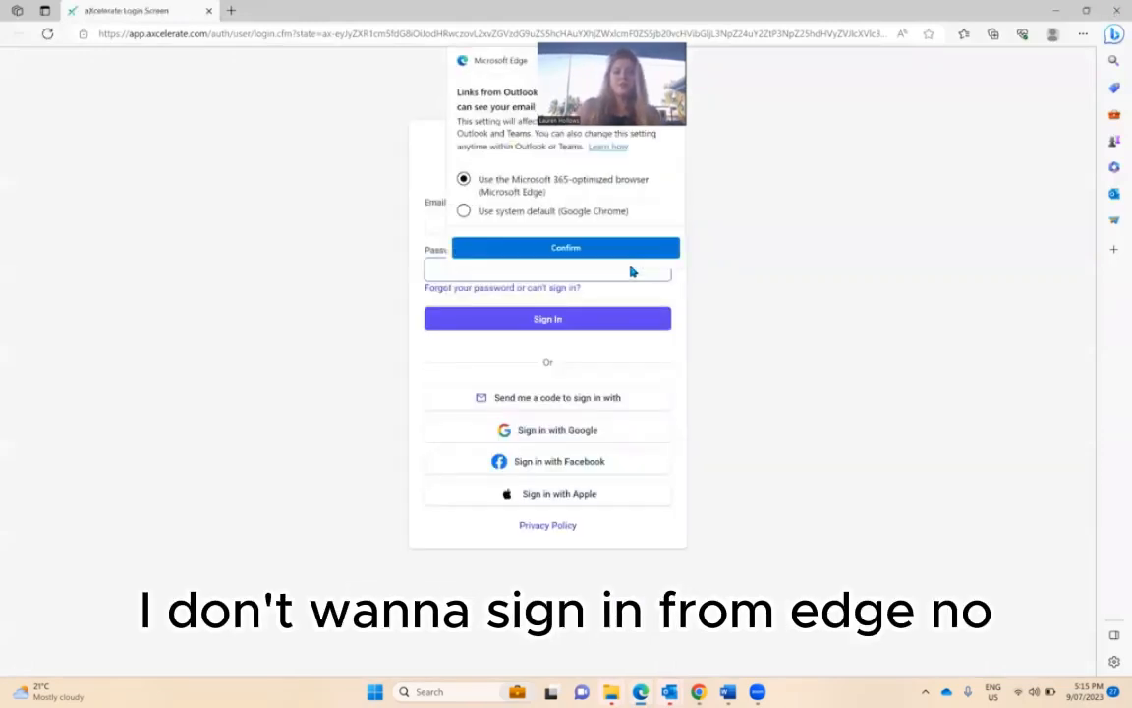
left_click(528, 212)
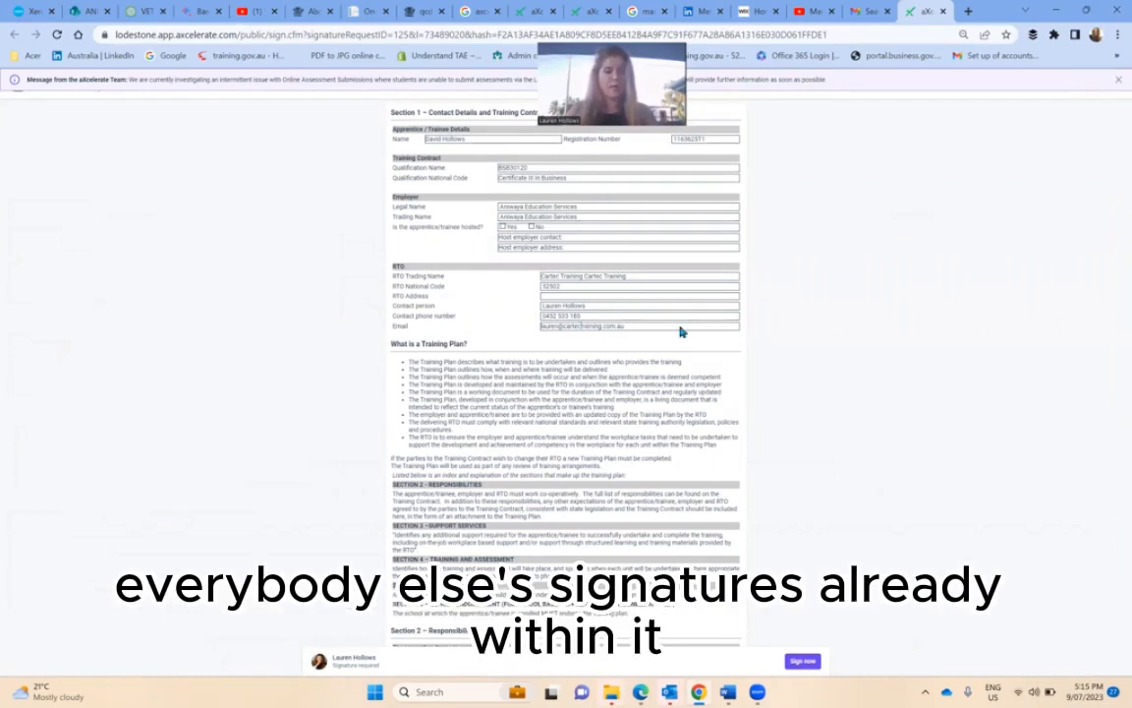
- Scroll past Sections 2–4 to Section 5 – Signatures, where the trainee shows Not yet Signed
scroll(678, 314, "down", 2)
scroll(677, 309, "down", 5)
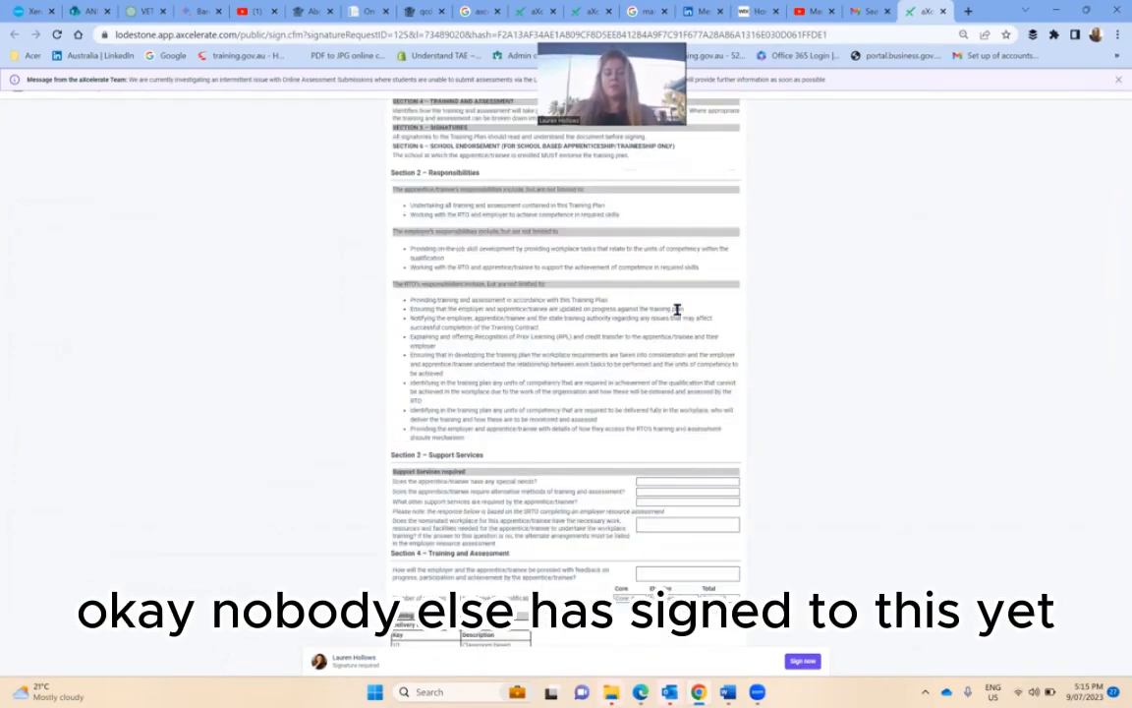
scroll(678, 310, "down", 6)
scroll(677, 308, "down", 6)
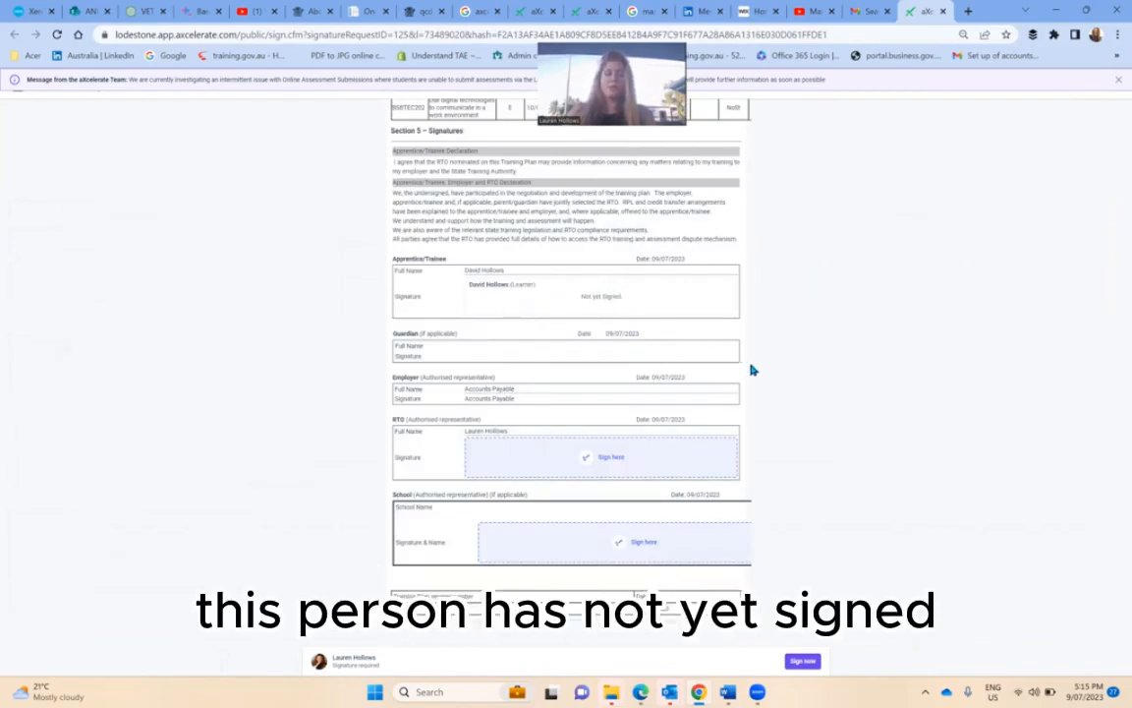
- Open the RTO signing form, add the comment 'Student progressing really well', then draw and erase a trial signature
left_click(602, 458)
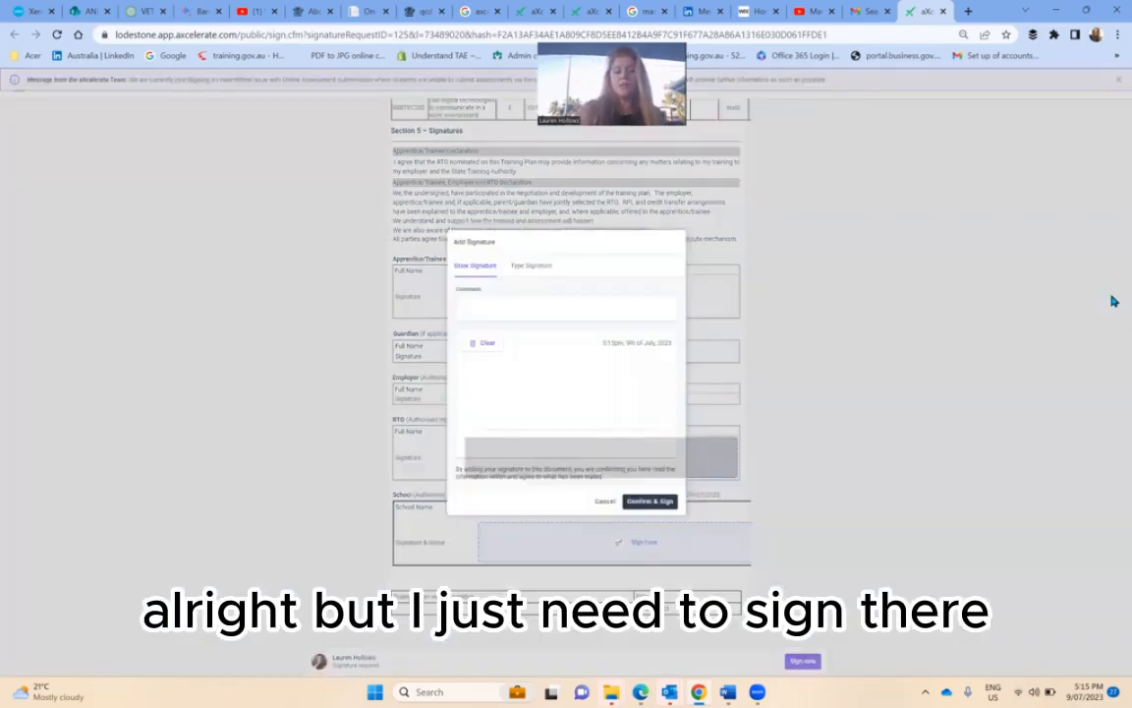
left_click(566, 308)
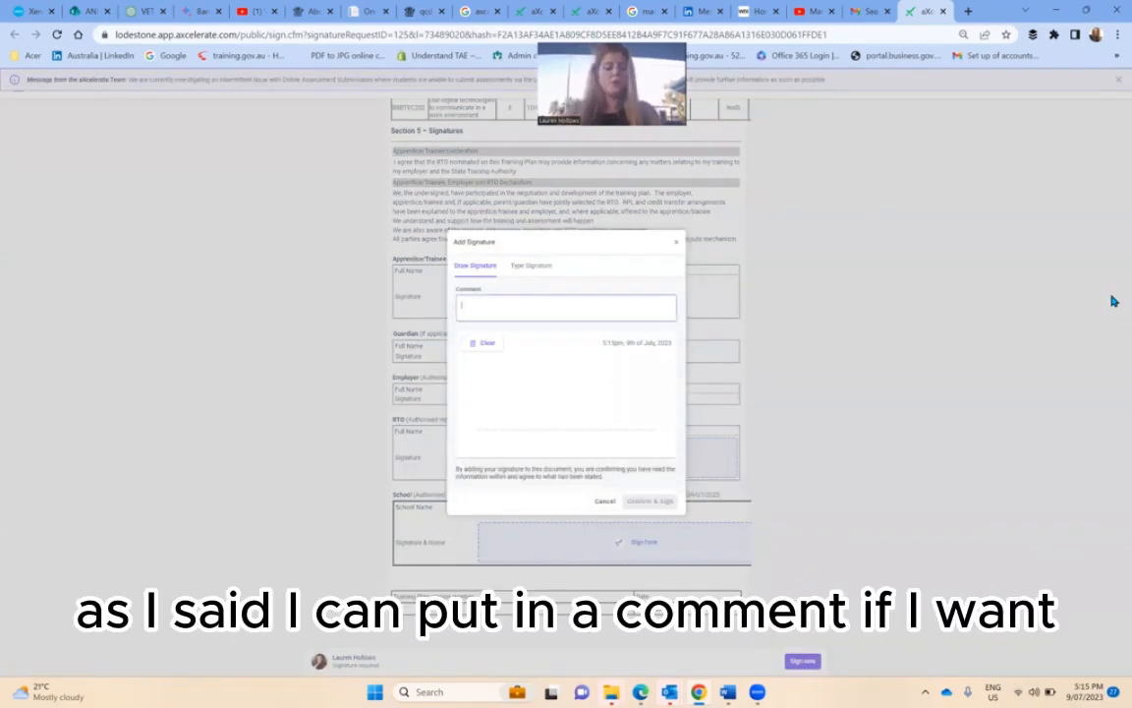
type("Student p")
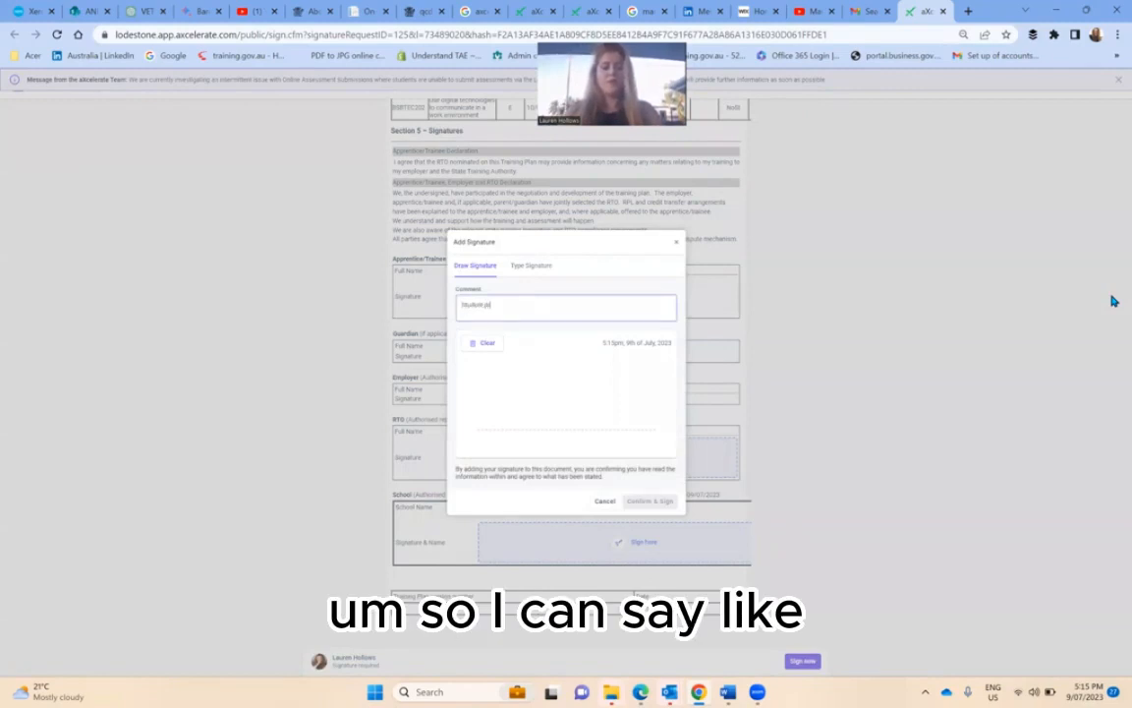
type("rogressing really well")
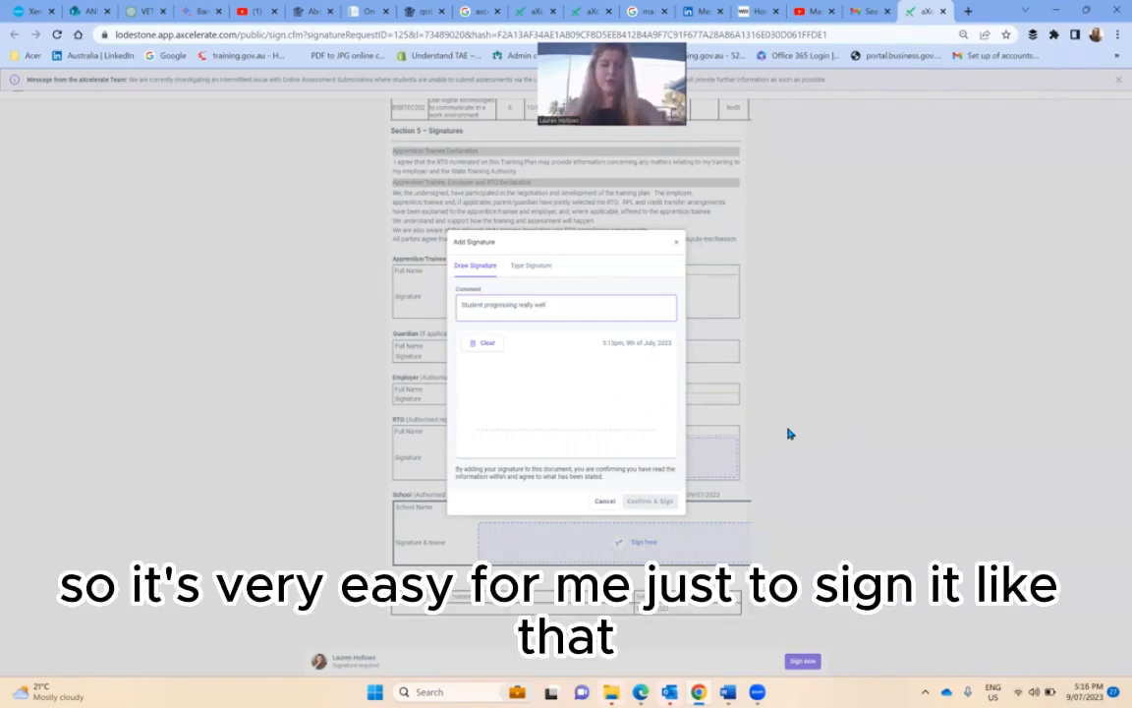
mouse_move(483, 392)
left_mouse_down()
mouse_move(540, 404)
mouse_move(543, 374)
left_mouse_up()
mouse_move(568, 389)
left_mouse_down()
mouse_move(563, 357)
mouse_move(647, 410)
left_mouse_up()
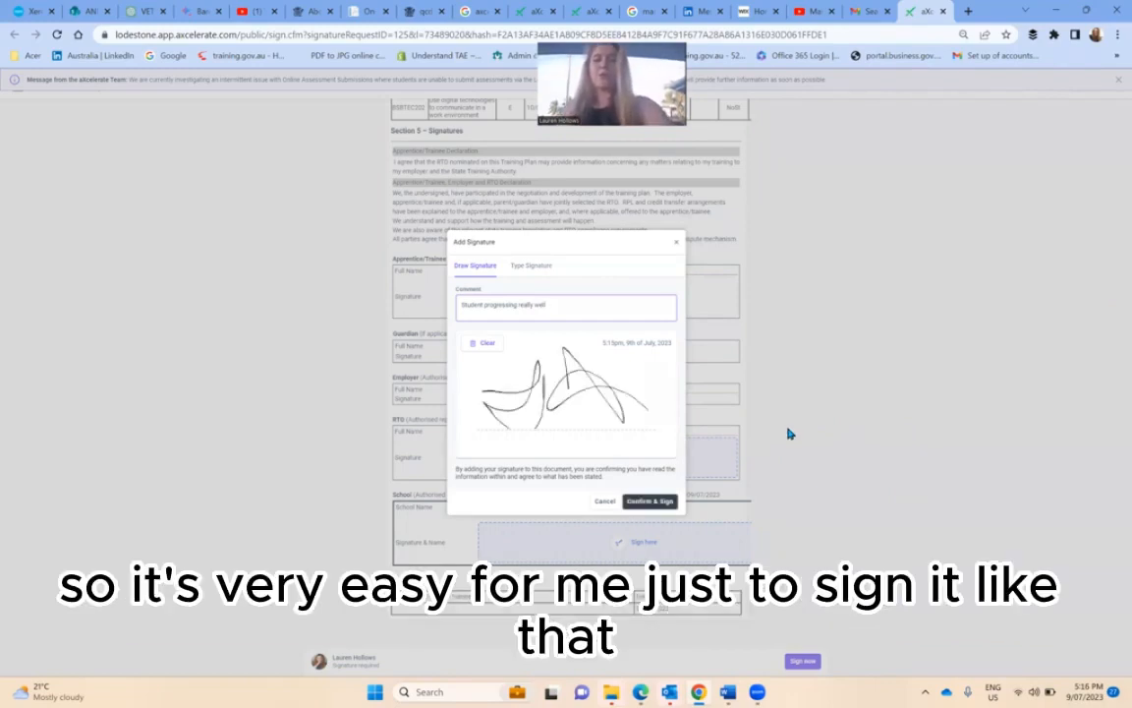
left_click(468, 355)
- Try a typed signature with the signer's full name, then hand-draw the RTO signature and confirm it
left_click(531, 266)
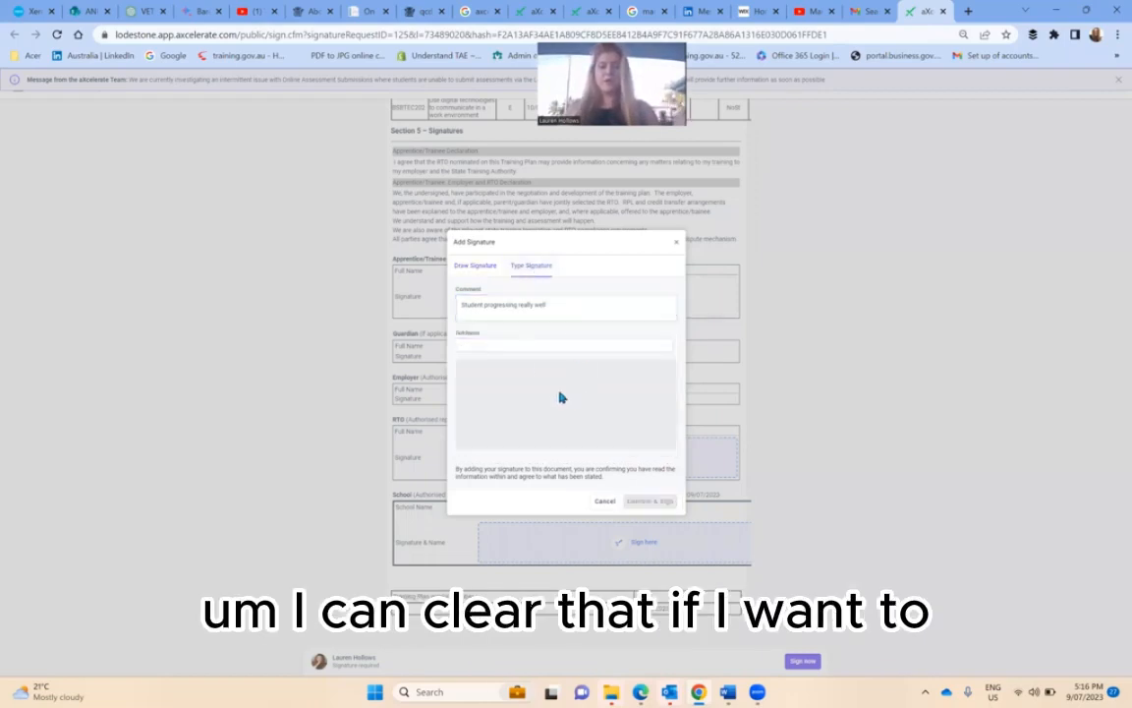
left_click(543, 342)
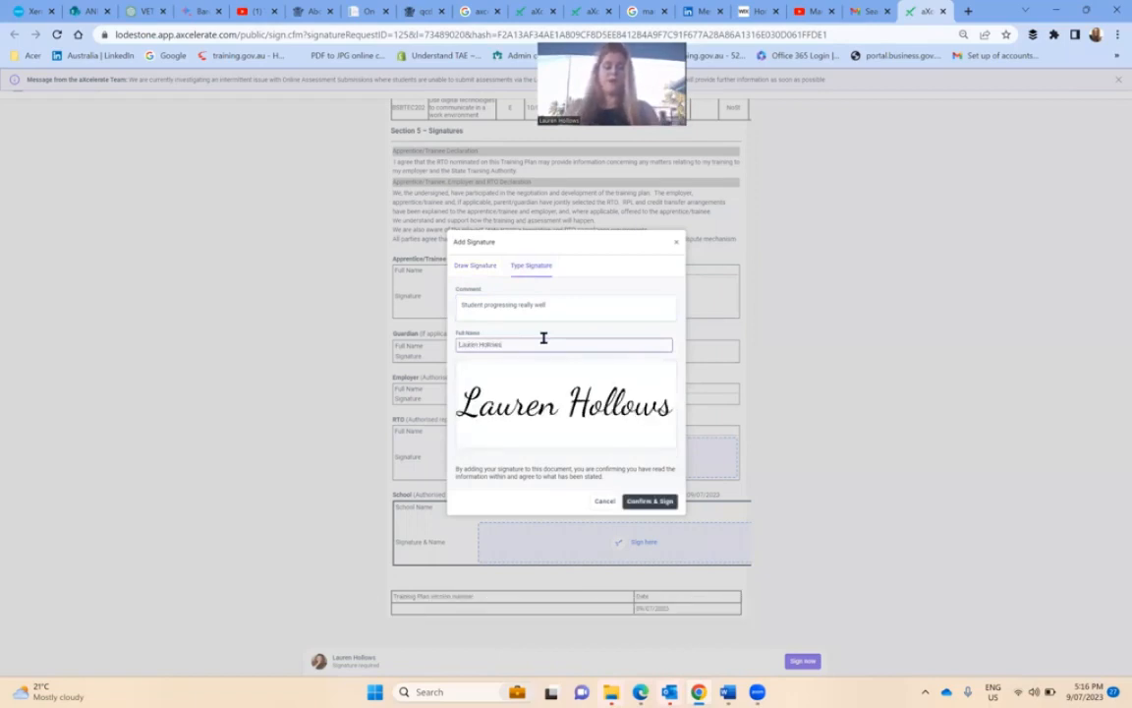
left_click(491, 269)
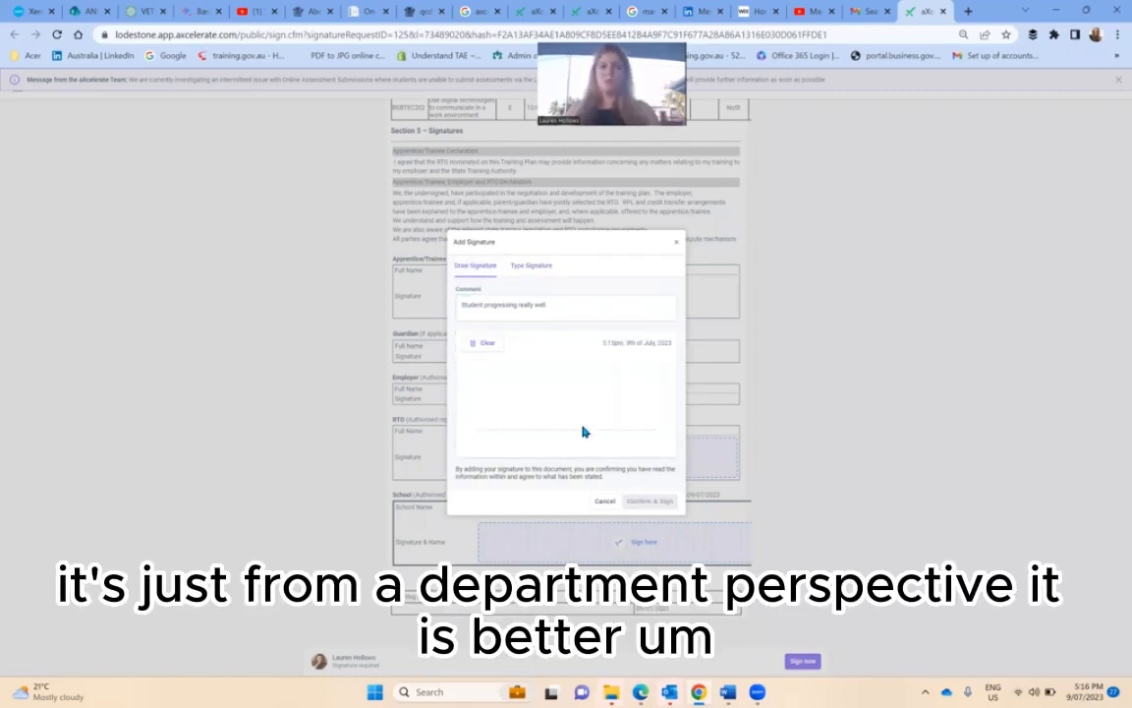
mouse_move(504, 395)
left_mouse_down()
mouse_move(539, 367)
mouse_move(484, 399)
left_mouse_up()
left_click_drag(575, 428, 619, 427)
left_click_drag(529, 407, 654, 413)
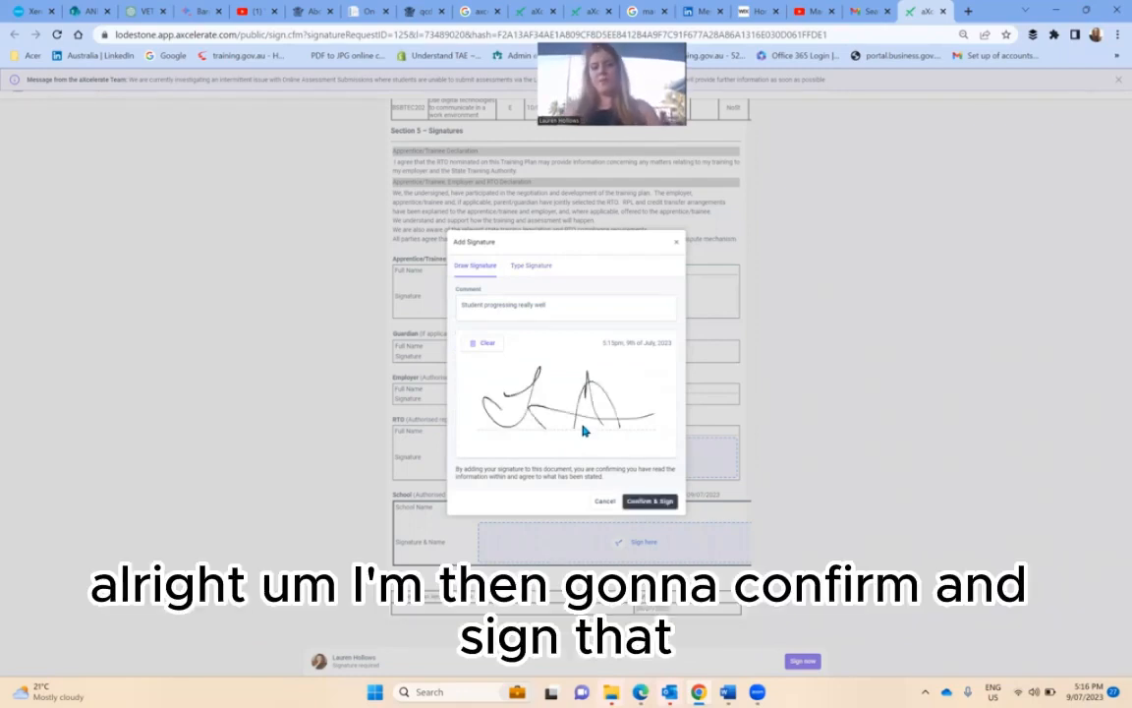
left_click(648, 503)
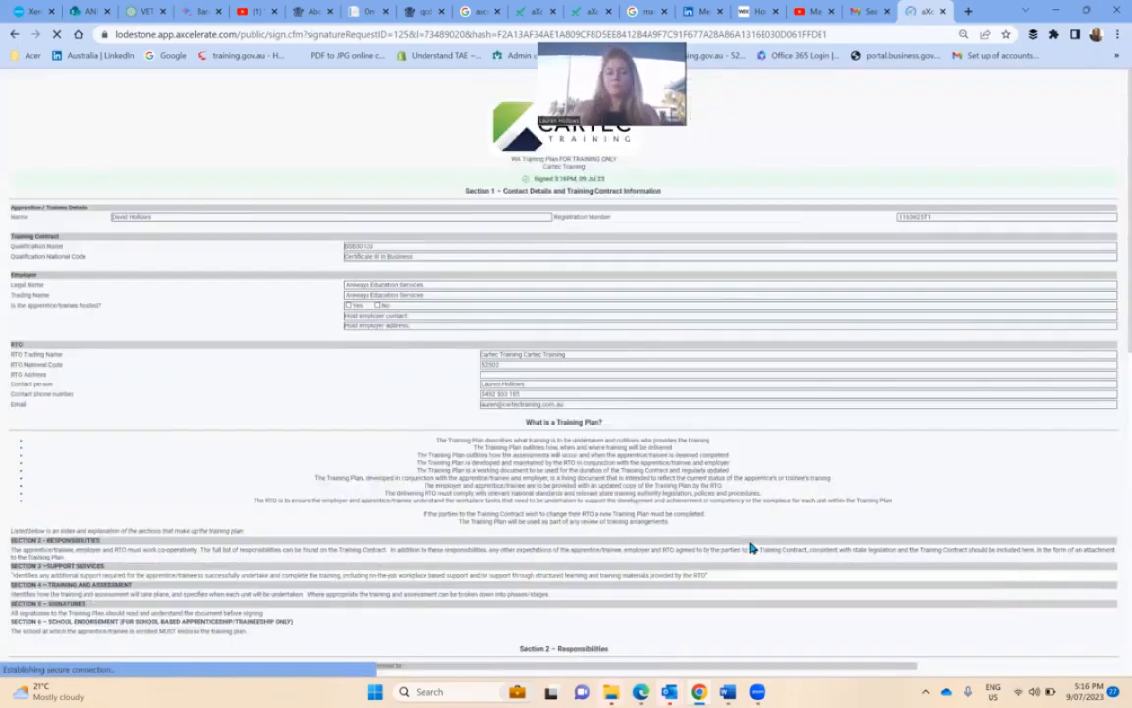
- Scroll down the reloaded signed training plan page to the Training and Assessment units table
scroll(757, 305, "down", 10)
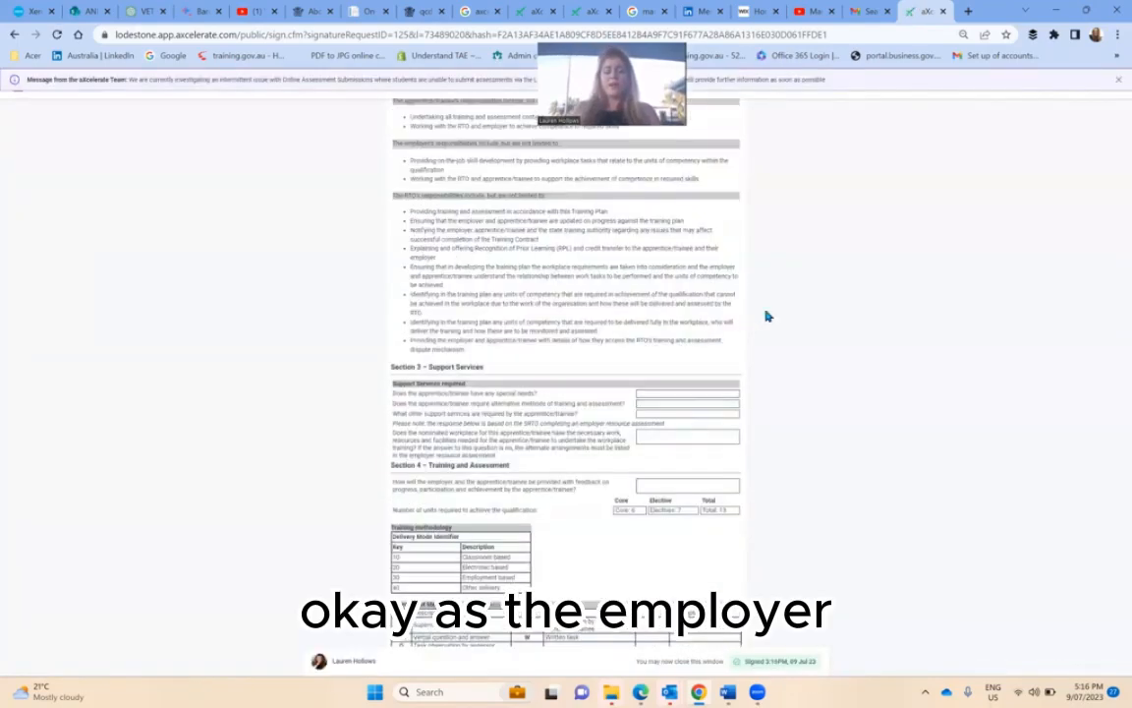
scroll(783, 309, "down", 4)
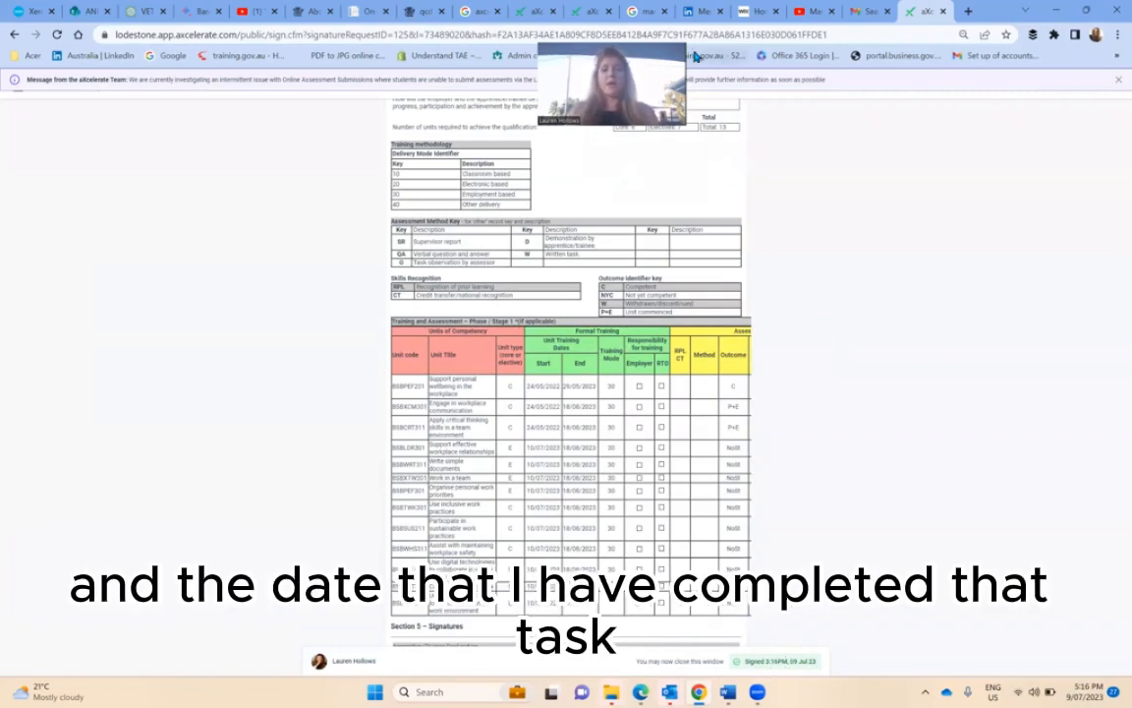
- Back on the contact's Portfolio Agreements list, open the finalised WA Training Plan Template's saved signed PDF
left_click(539, 12)
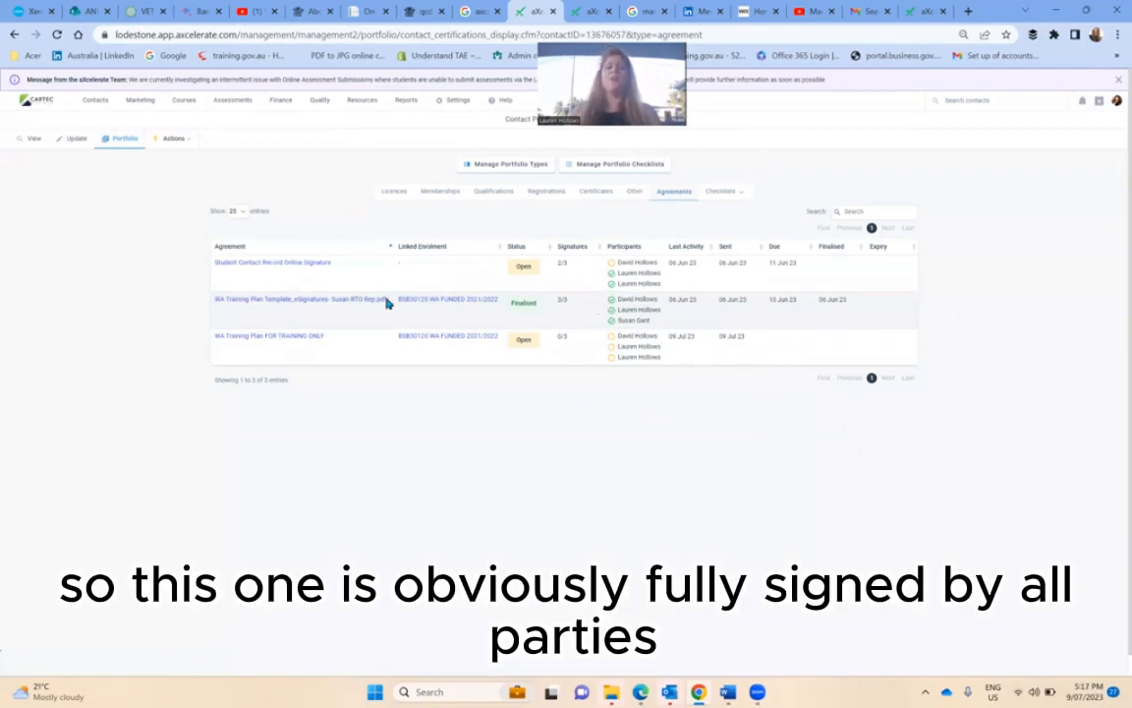
left_click(332, 308)
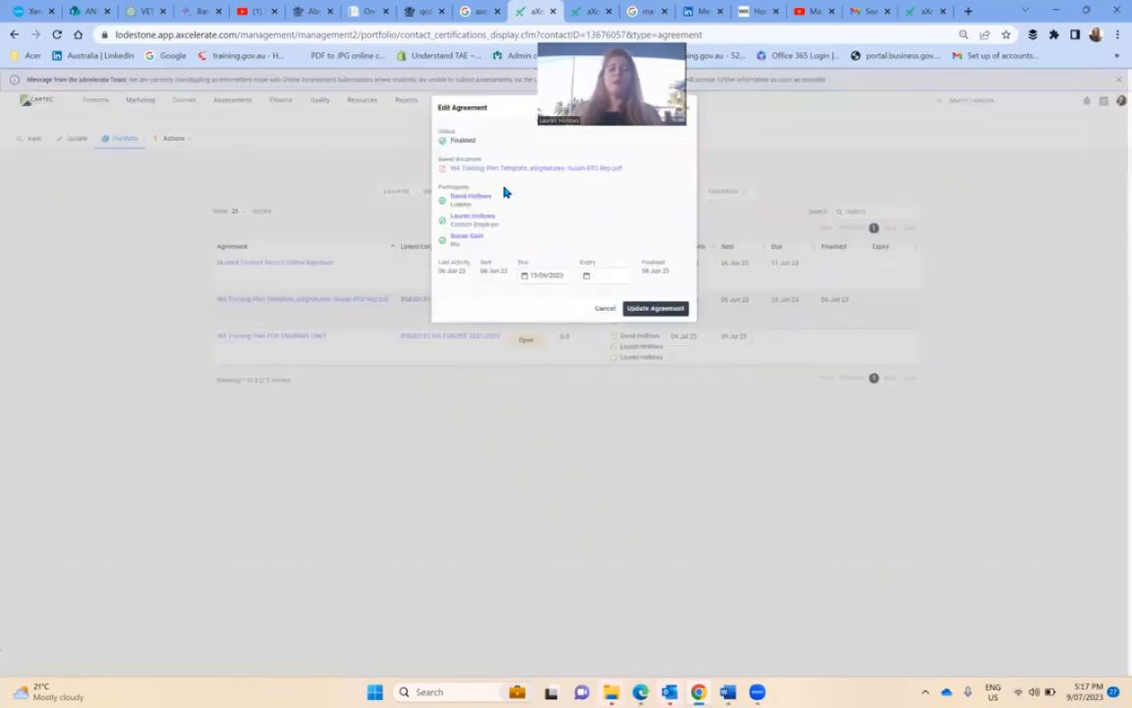
left_click(505, 171)
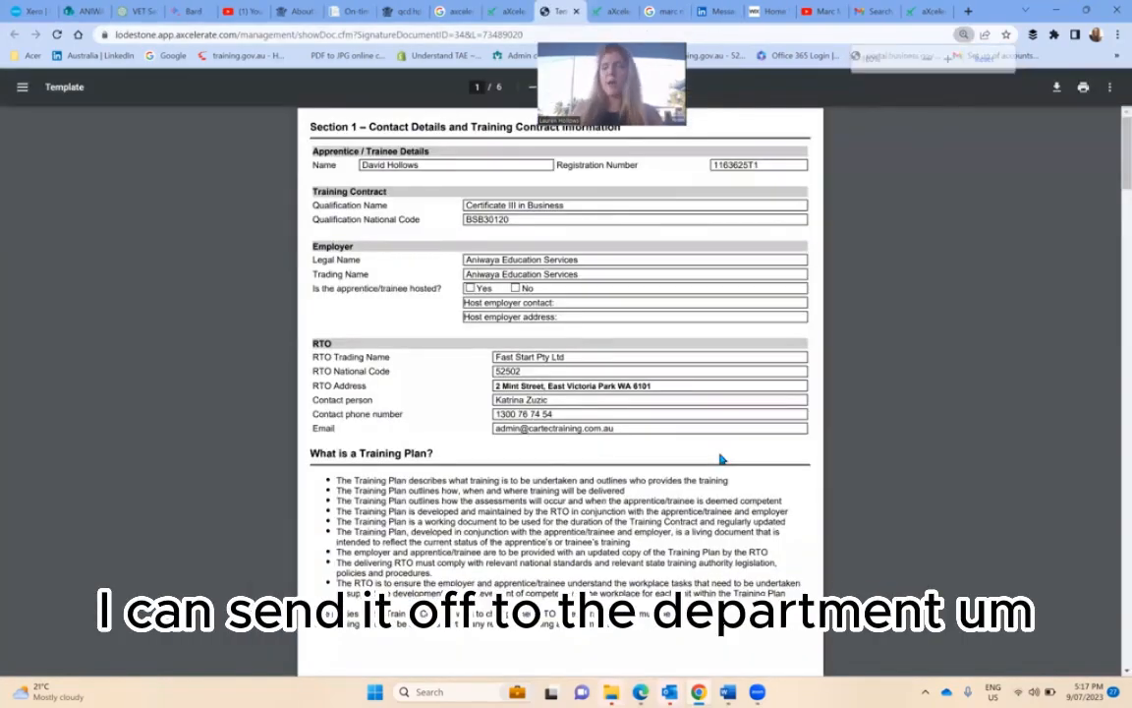
- Scroll the signed PDF to page 5 to check the trainee, employer and RTO signatures, dated 06/06/2023
scroll(720, 459, "down", 7)
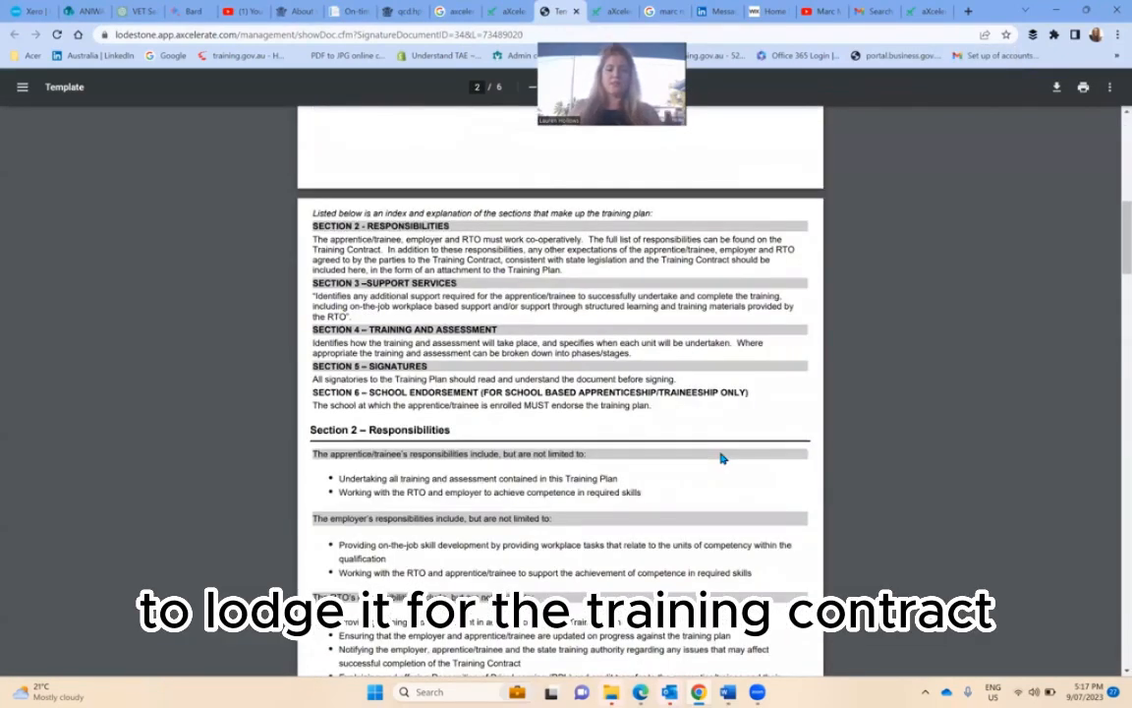
scroll(721, 459, "down", 15)
scroll(722, 460, "down", 8)
scroll(723, 460, "up", 5)
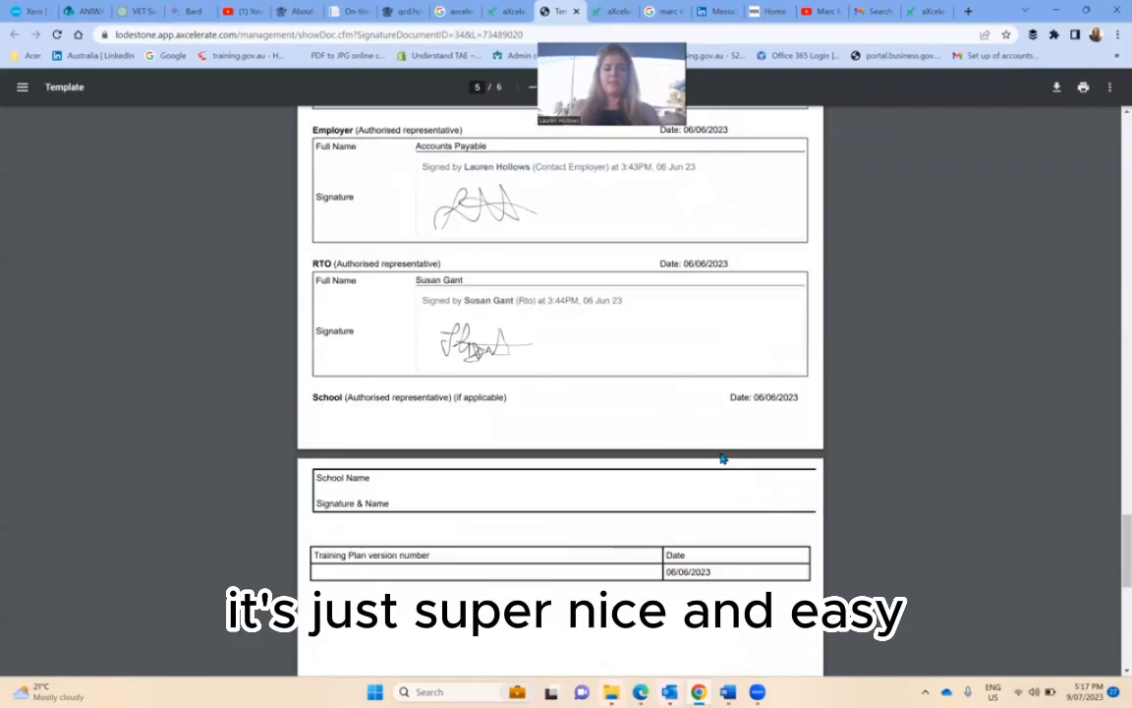
scroll(723, 459, "up", 4)
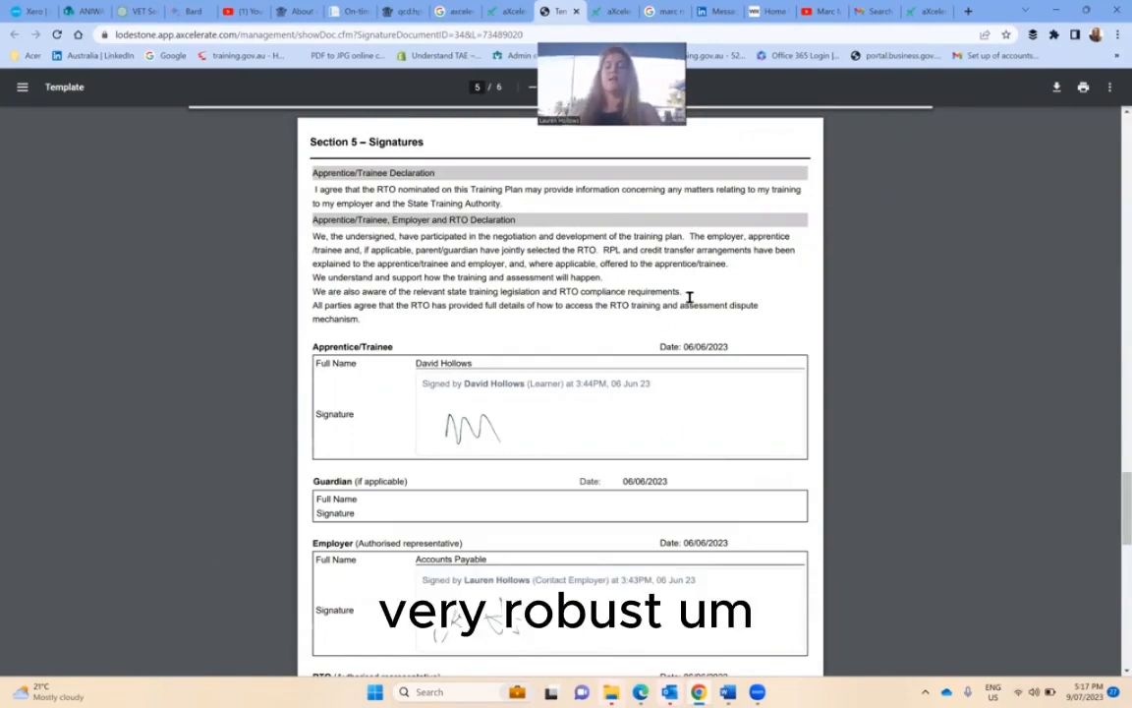
scroll(528, 250, "down", 3)
scroll(529, 250, "up", 3)
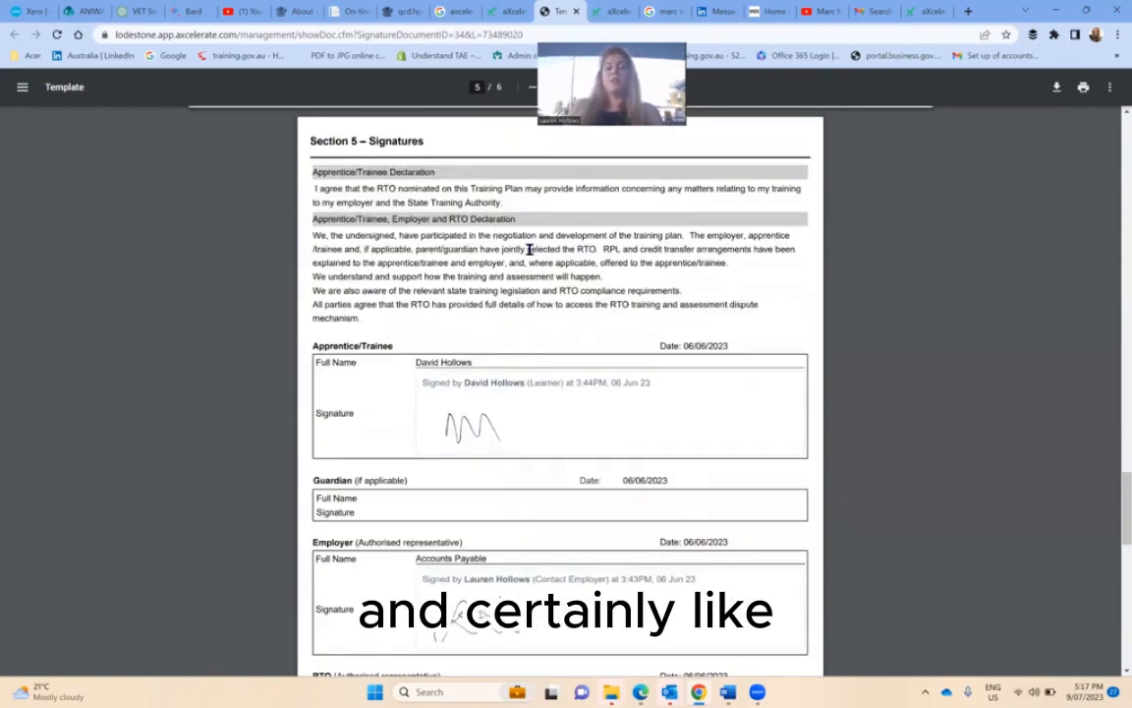
scroll(529, 250, "up", 3)
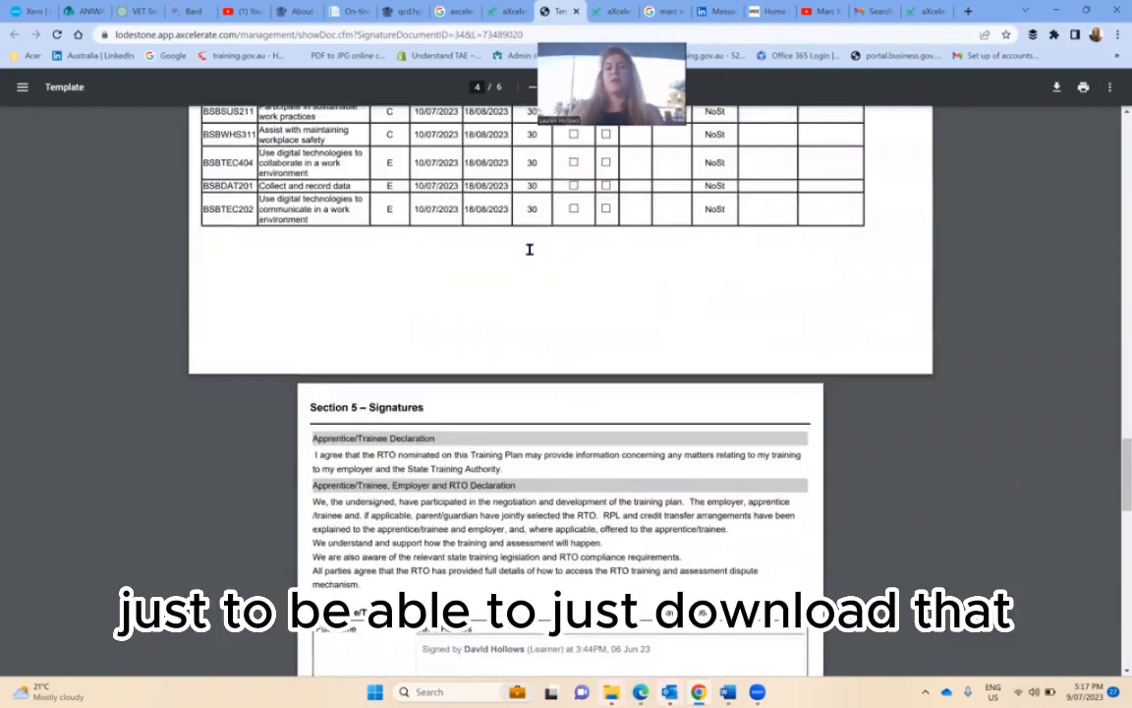